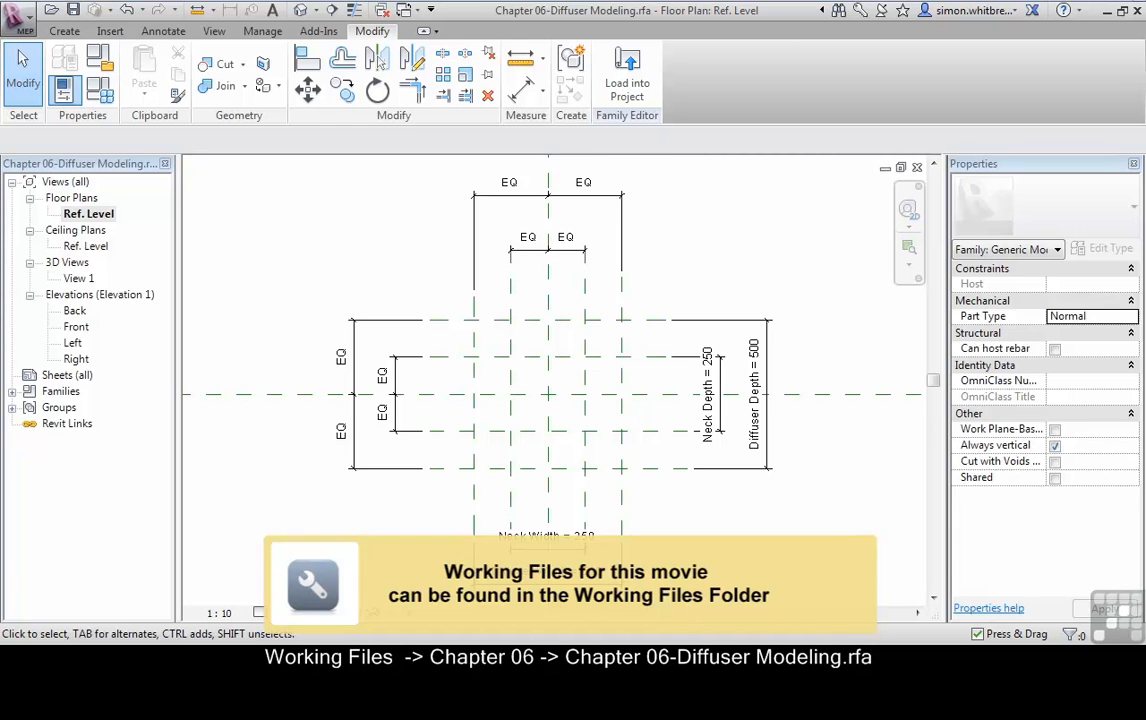
# Start an extrusion and sketch a 500 by 500 mm rectangle between the intersections of the outer diffuser reference planes.
pyautogui.click(58, 33)
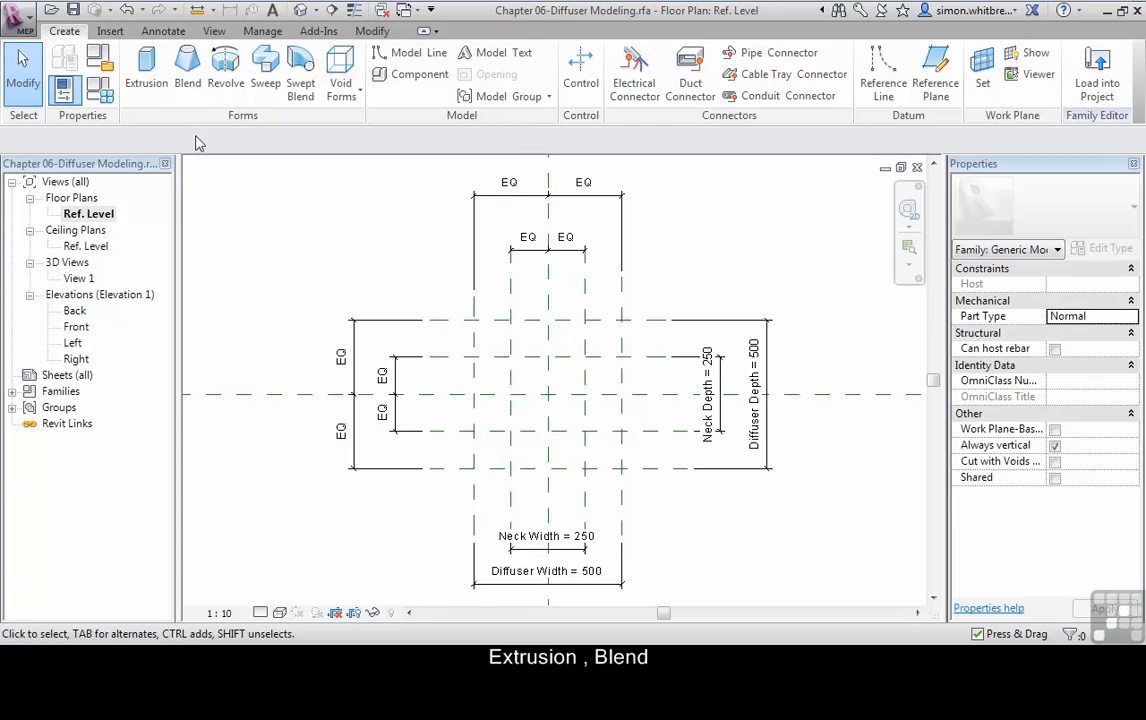
pyautogui.click(150, 87)
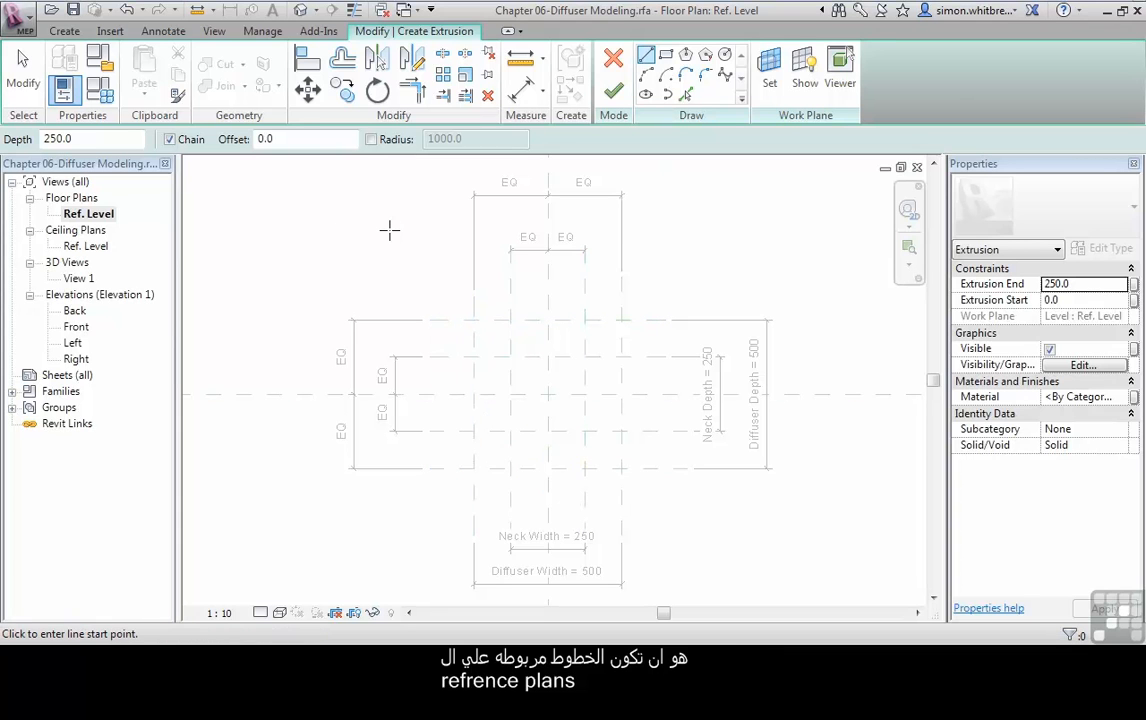
pyautogui.click(665, 57)
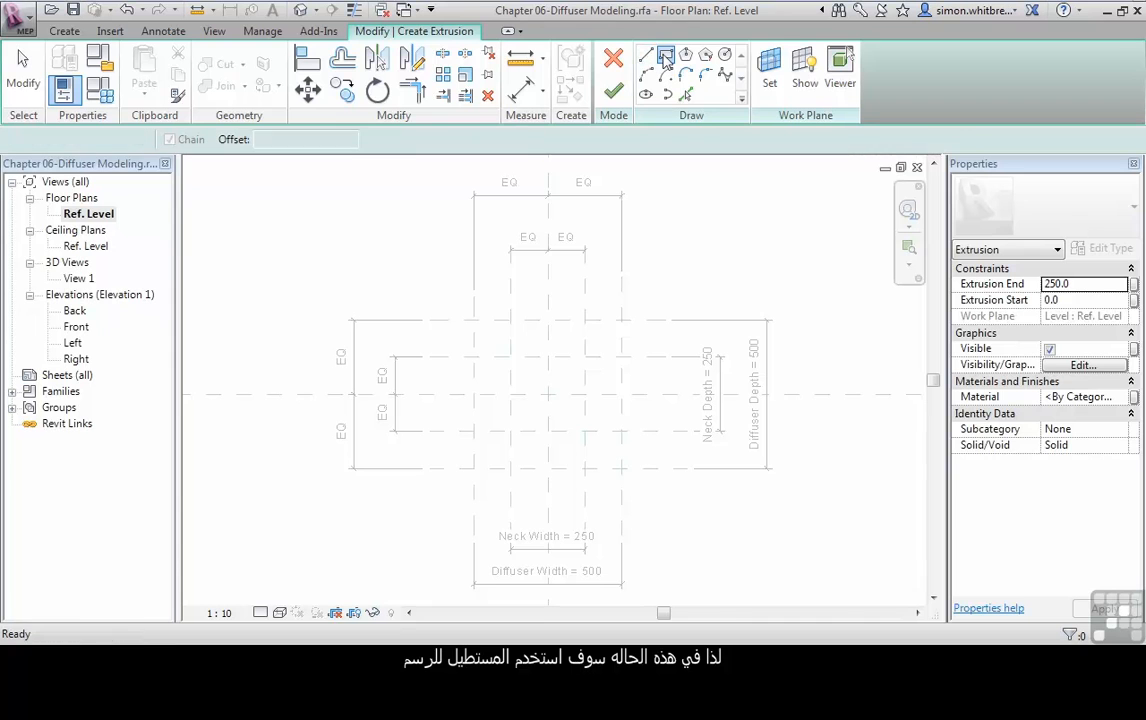
pyautogui.click(474, 321)
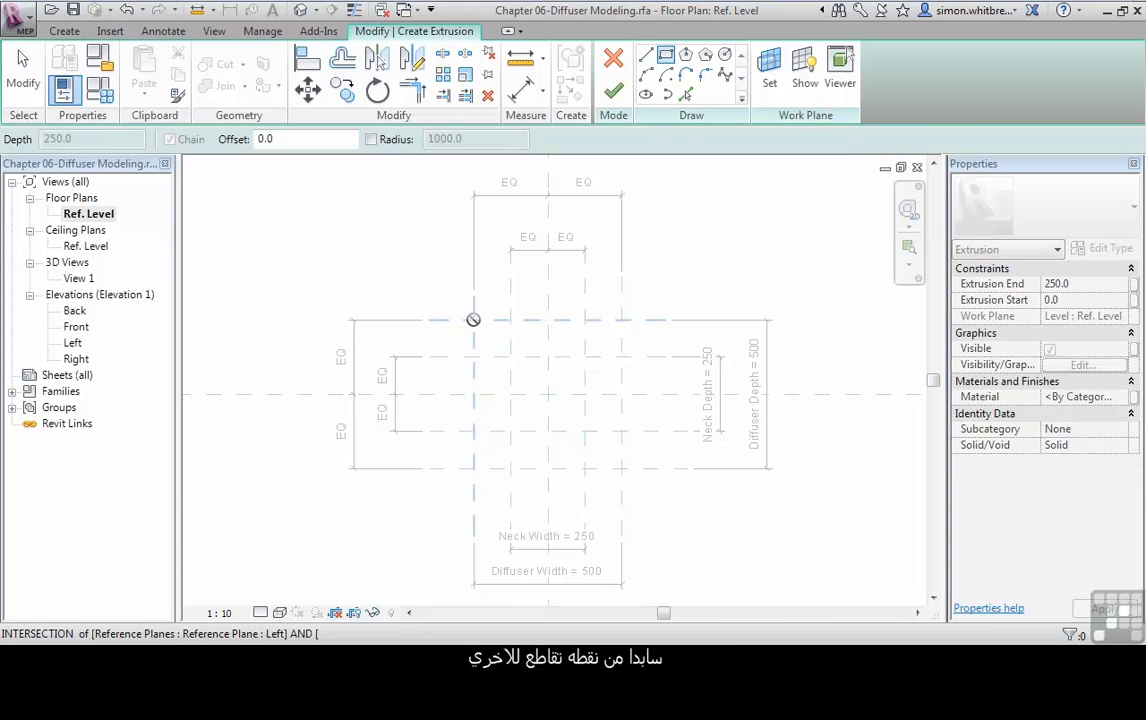
pyautogui.click(620, 469)
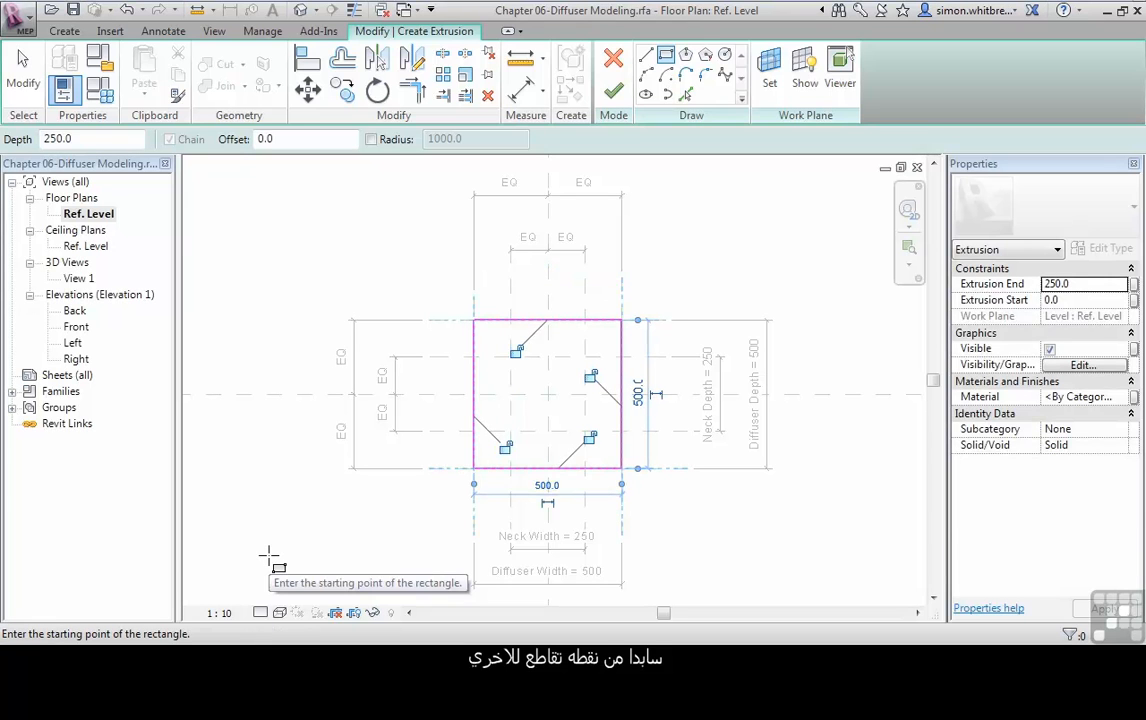
# Lock all four sides of the rectangle to their reference planes and finish the extrusion.
pyautogui.click(504, 447)
pyautogui.click(589, 438)
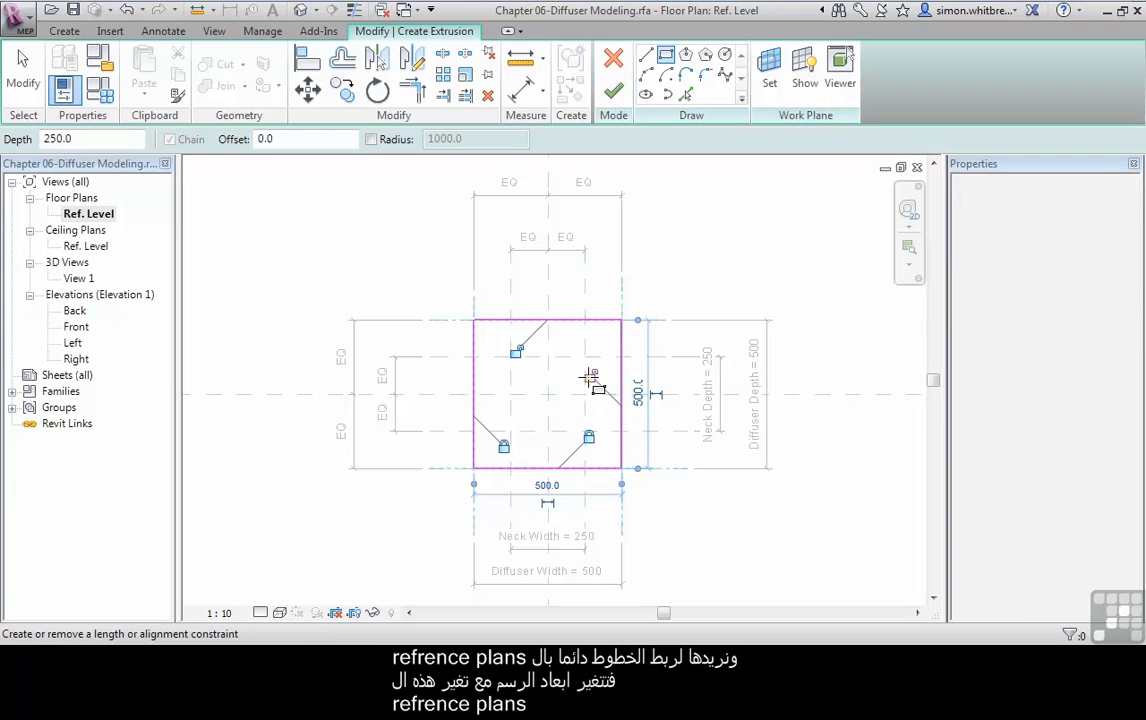
pyautogui.click(591, 376)
pyautogui.click(515, 350)
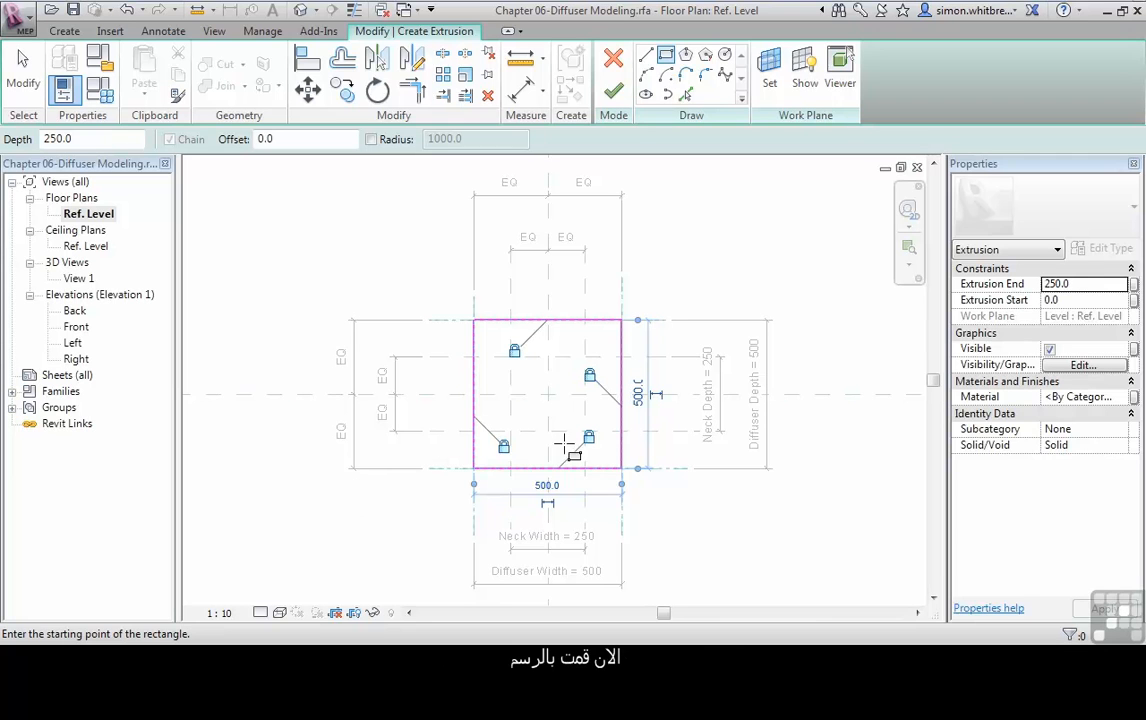
pyautogui.click(613, 95)
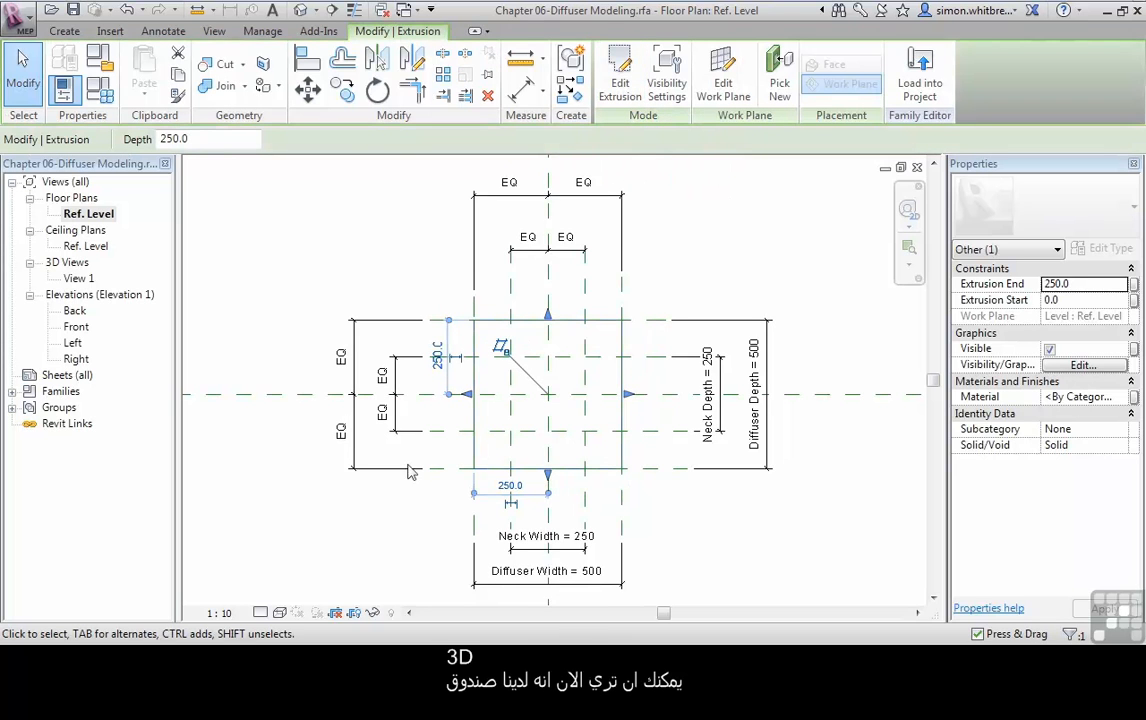
# Show the extruded box in the default 3D view and tile all open view windows.
pyautogui.click(300, 12)
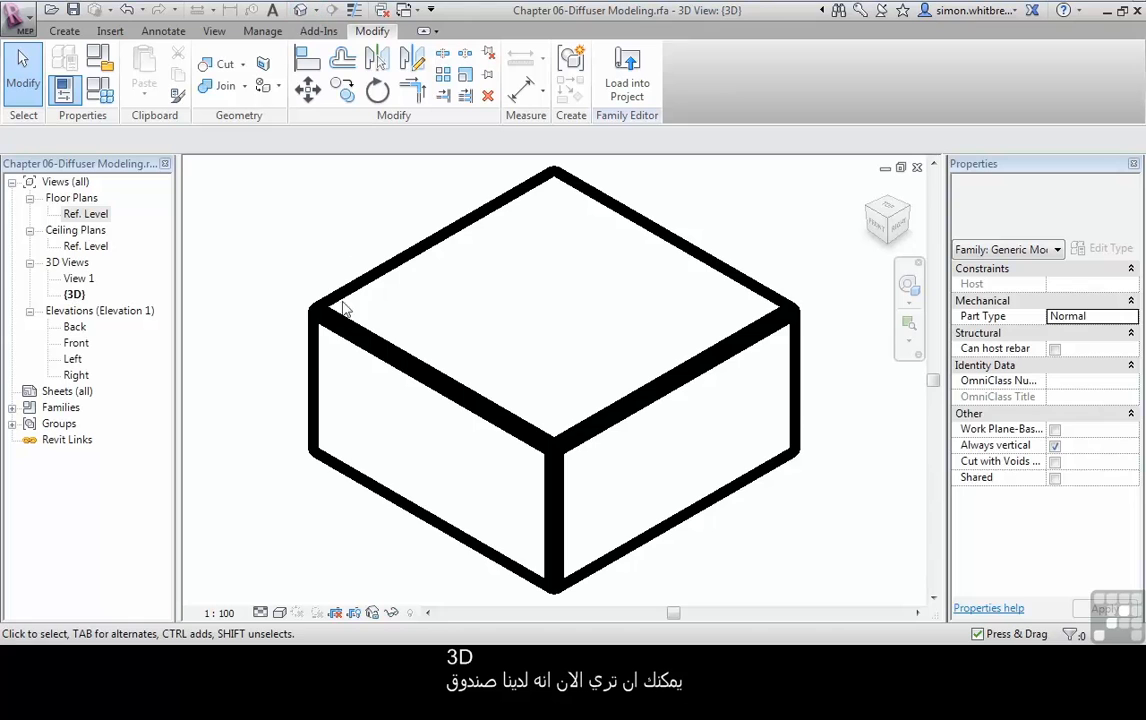
pyautogui.keyDown('shift'); pyautogui.moveTo(340, 540); pyautogui.dragTo(346, 425, button='middle'); pyautogui.keyUp('shift')
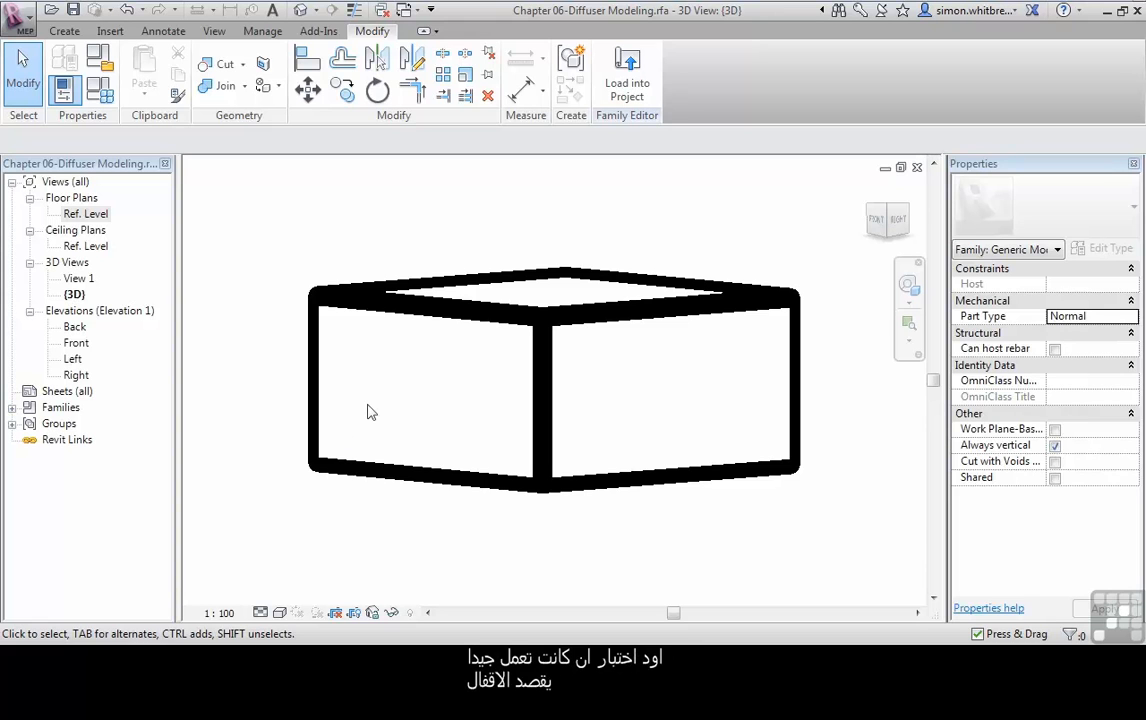
pyautogui.click(216, 32)
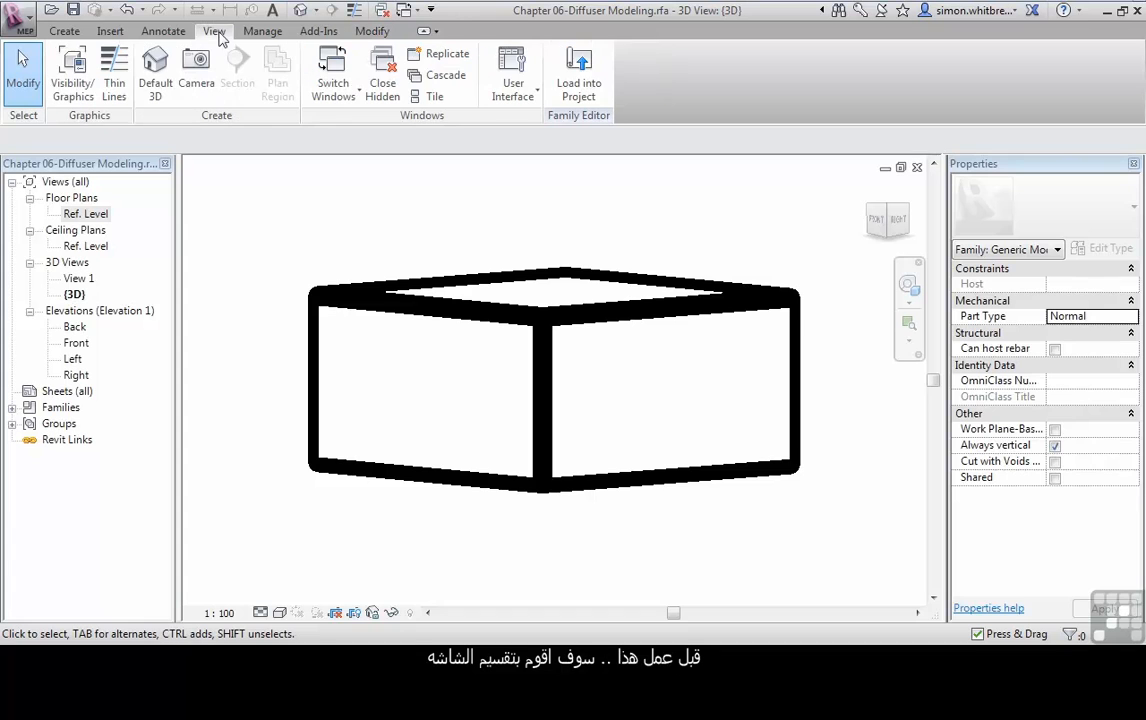
pyautogui.click(431, 96)
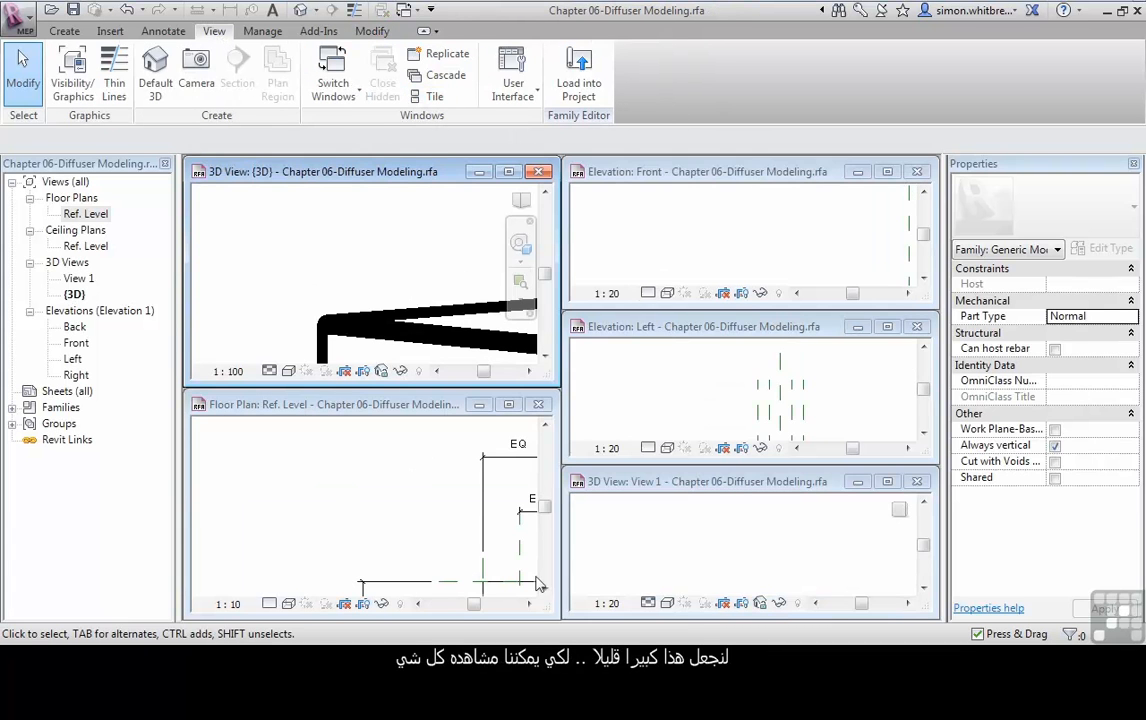
# Close the View 1 window and the Properties palette, and retile the remaining four views.
pyautogui.click(917, 481)
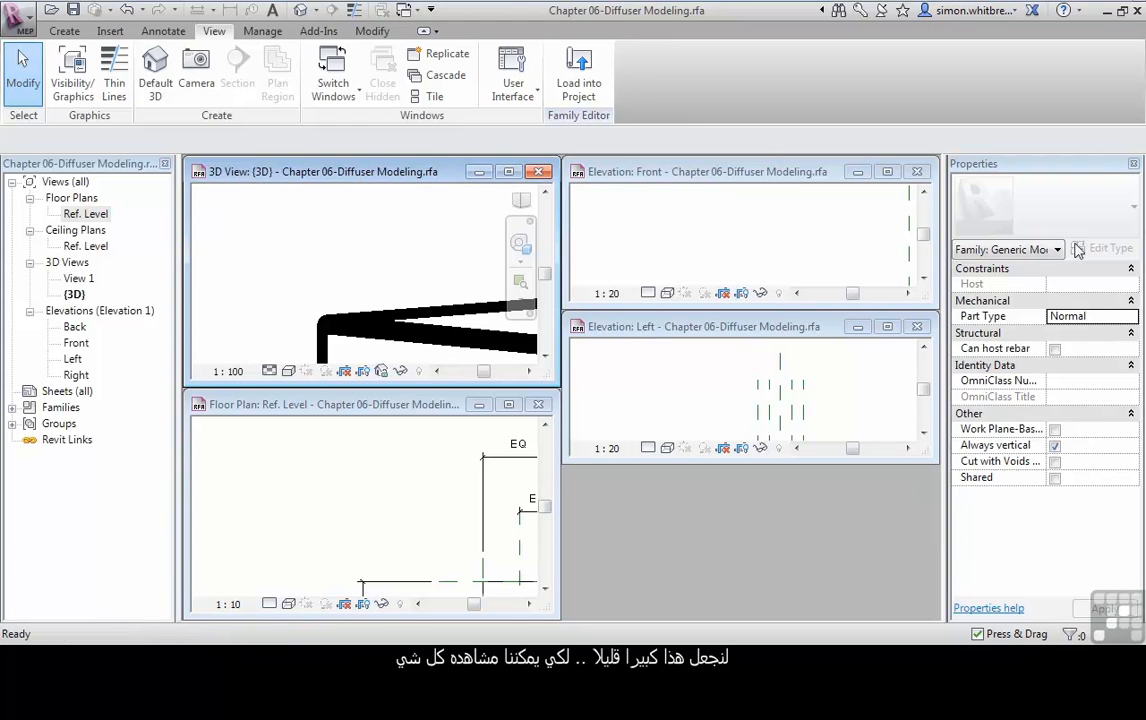
pyautogui.click(1133, 164)
pyautogui.press('w')
pyautogui.press('t')
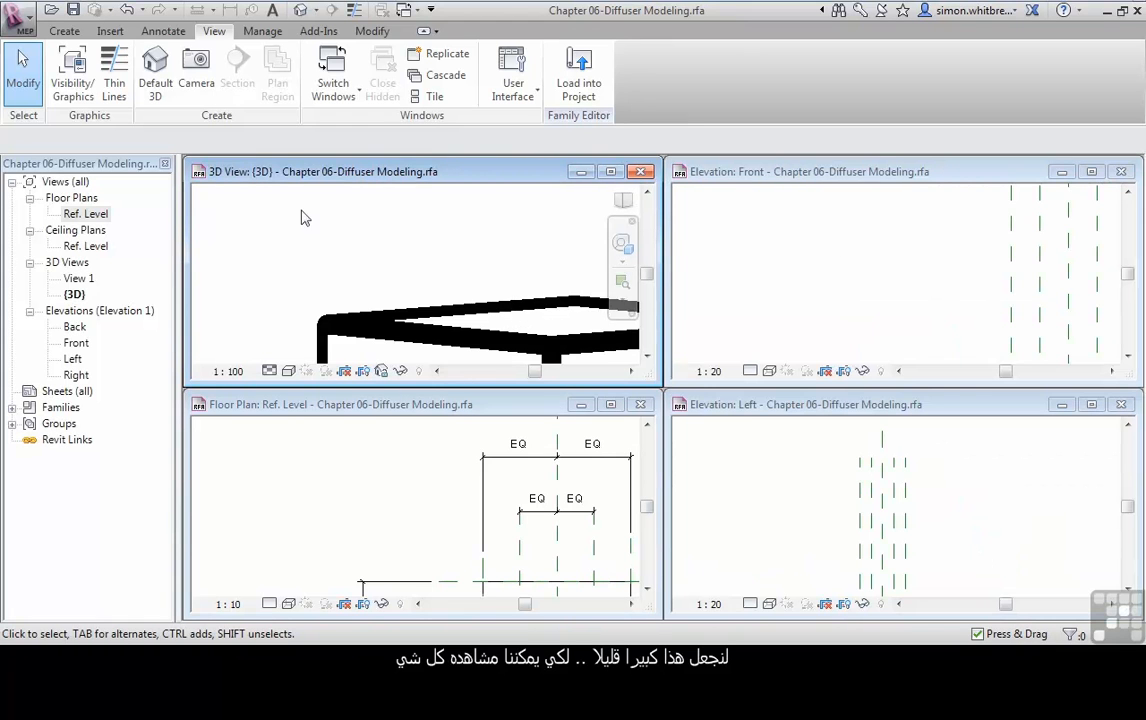
# Examine the whole diffuser in the tiled 3D, Front elevation, Left elevation and Ref. Level plan views.
pyautogui.scroll(-5, 282, 219)
pyautogui.click(750, 261)
pyautogui.scroll(-6, 750, 261)
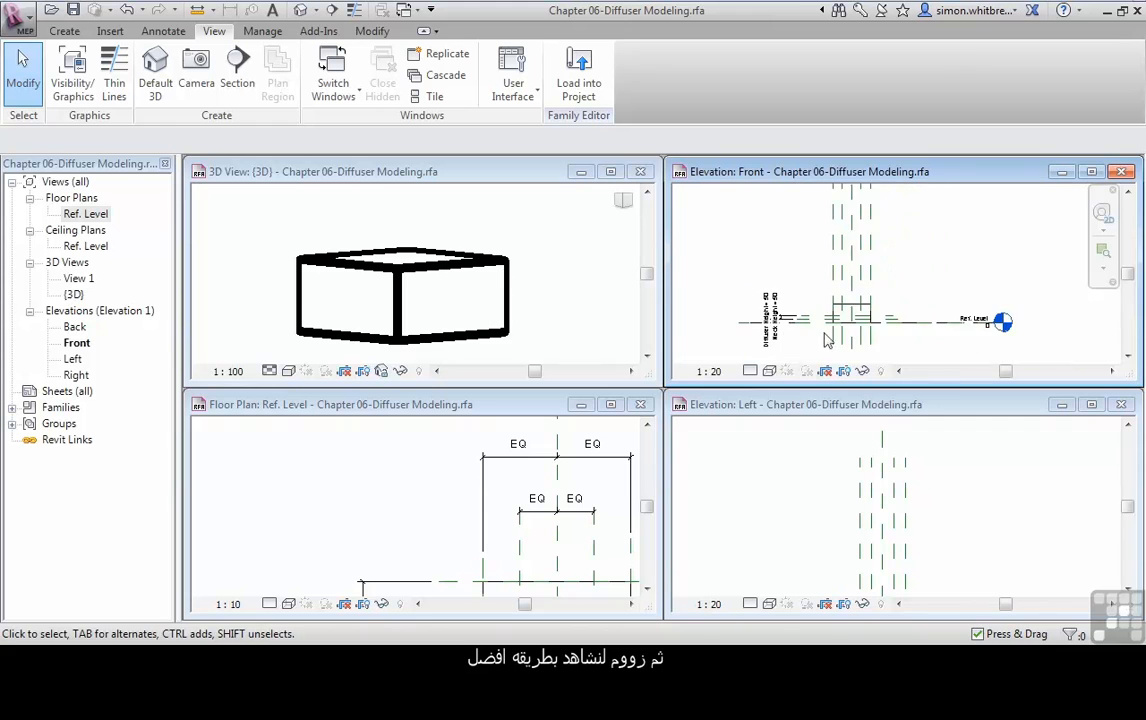
pyautogui.scroll(2, 826, 340)
pyautogui.click(793, 543)
pyautogui.scroll(-4, 789, 550)
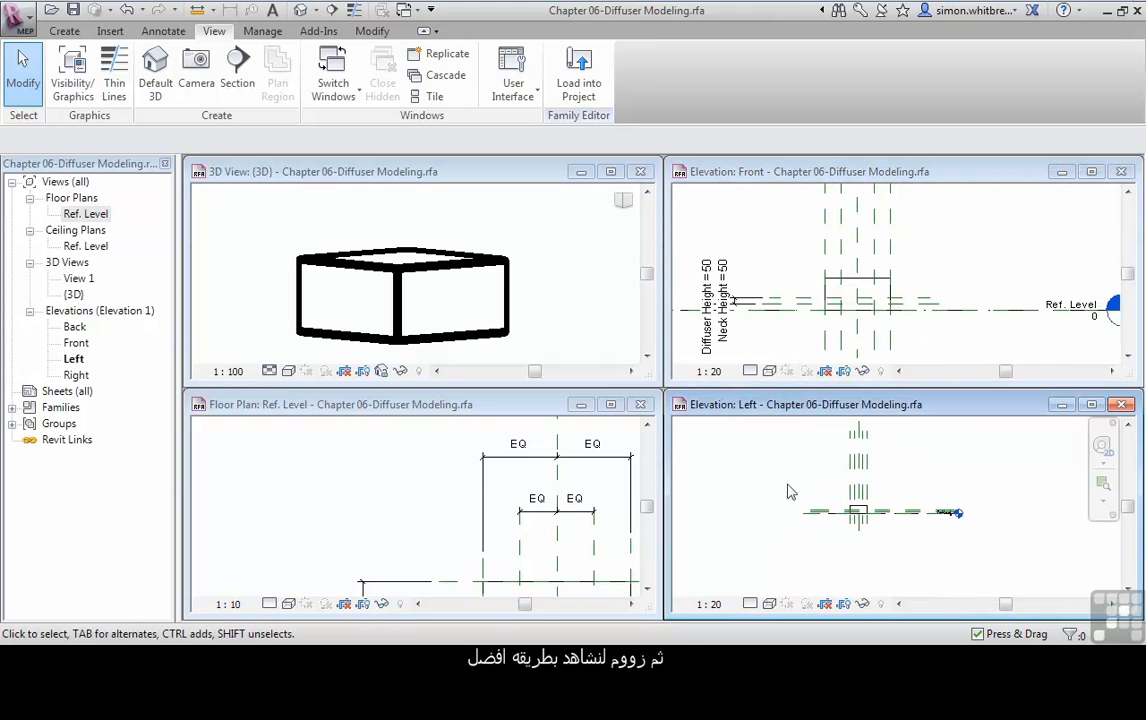
pyautogui.click(396, 530)
pyautogui.scroll(-4, 396, 530)
pyautogui.scroll(2, 396, 542)
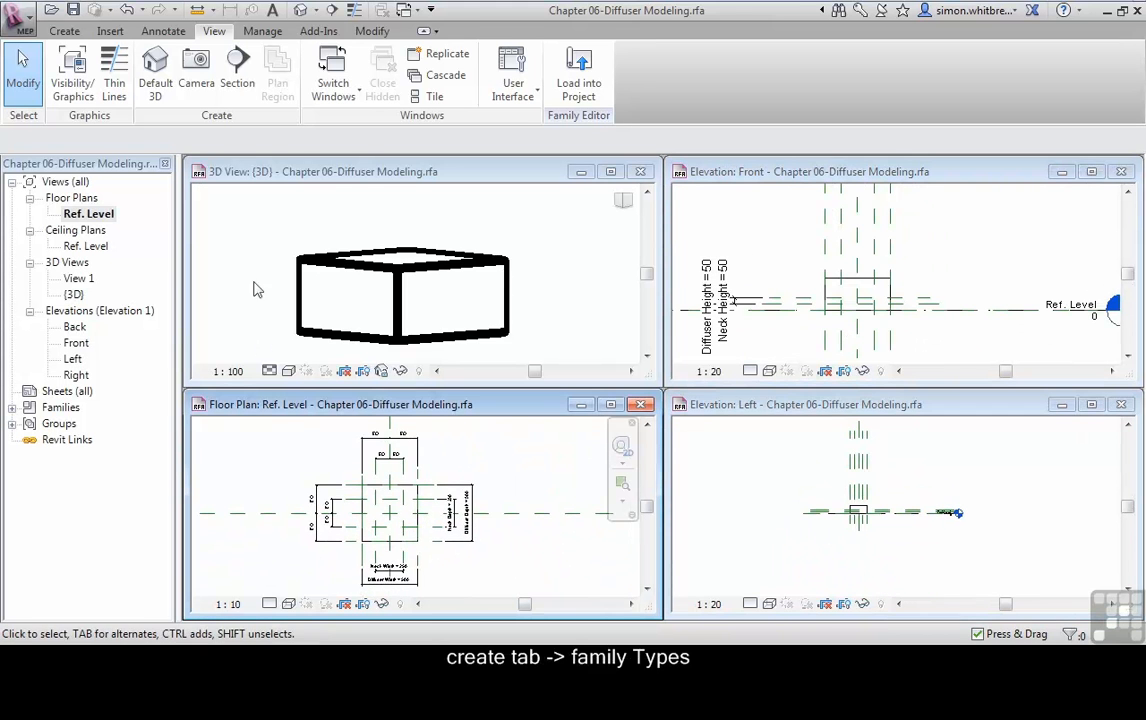
# In the family types, set the Diffuser Width to 750 mm and apply it to test the locked sketch.
pyautogui.click(233, 215)
pyautogui.click(64, 32)
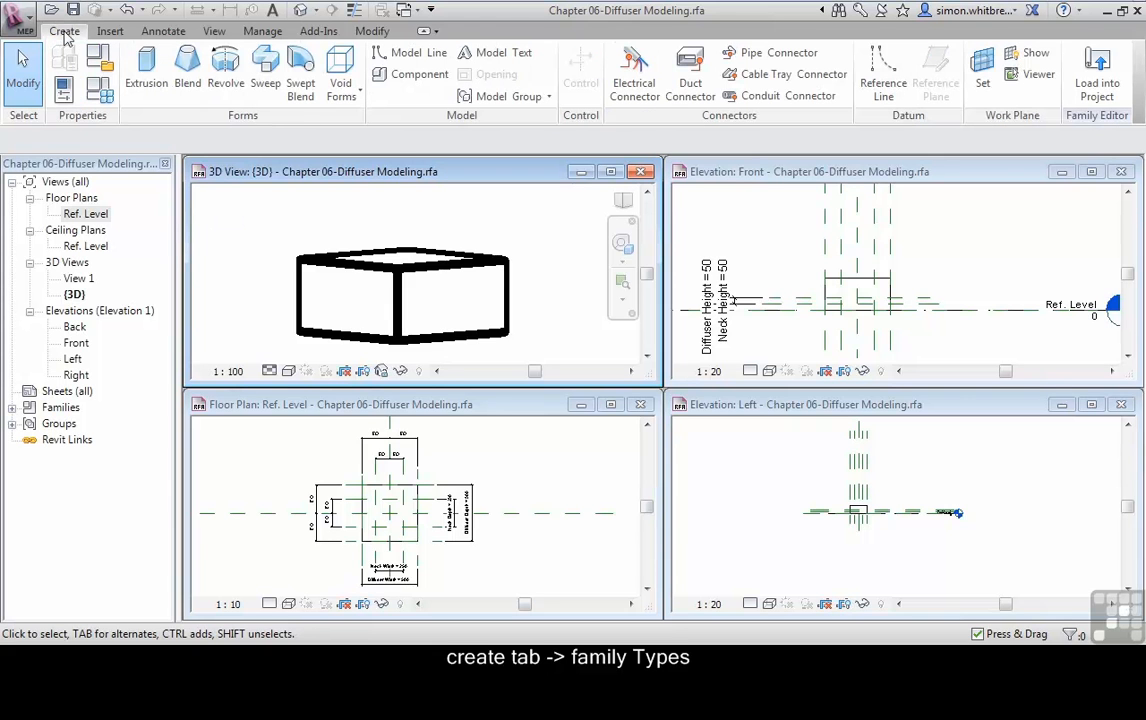
pyautogui.click(63, 89)
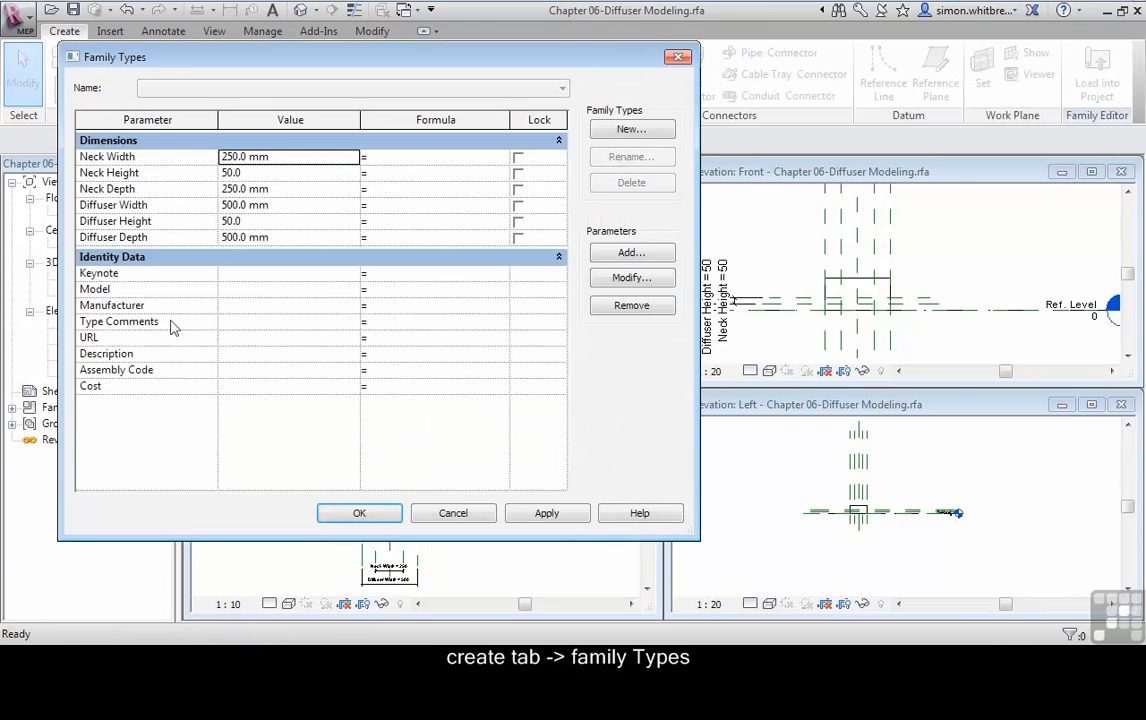
pyautogui.moveTo(699, 233); pyautogui.dragTo(457, 233)
pyautogui.moveTo(143, 59); pyautogui.dragTo(505, 63)
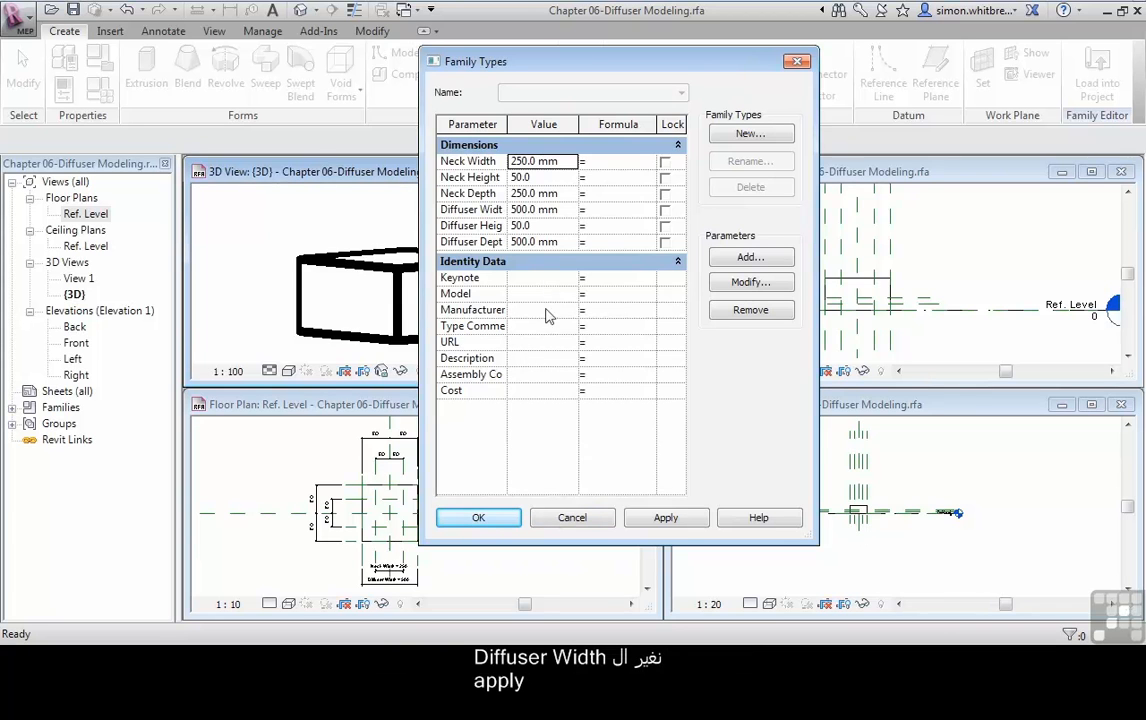
pyautogui.click(571, 210)
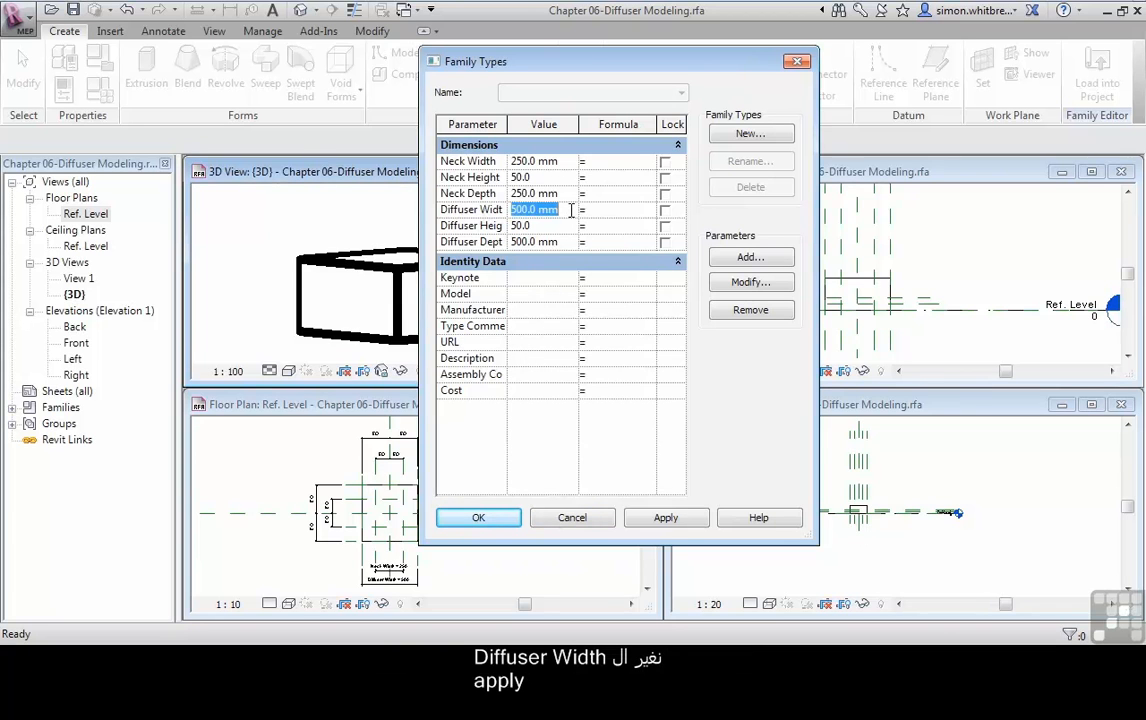
pyautogui.write('750')
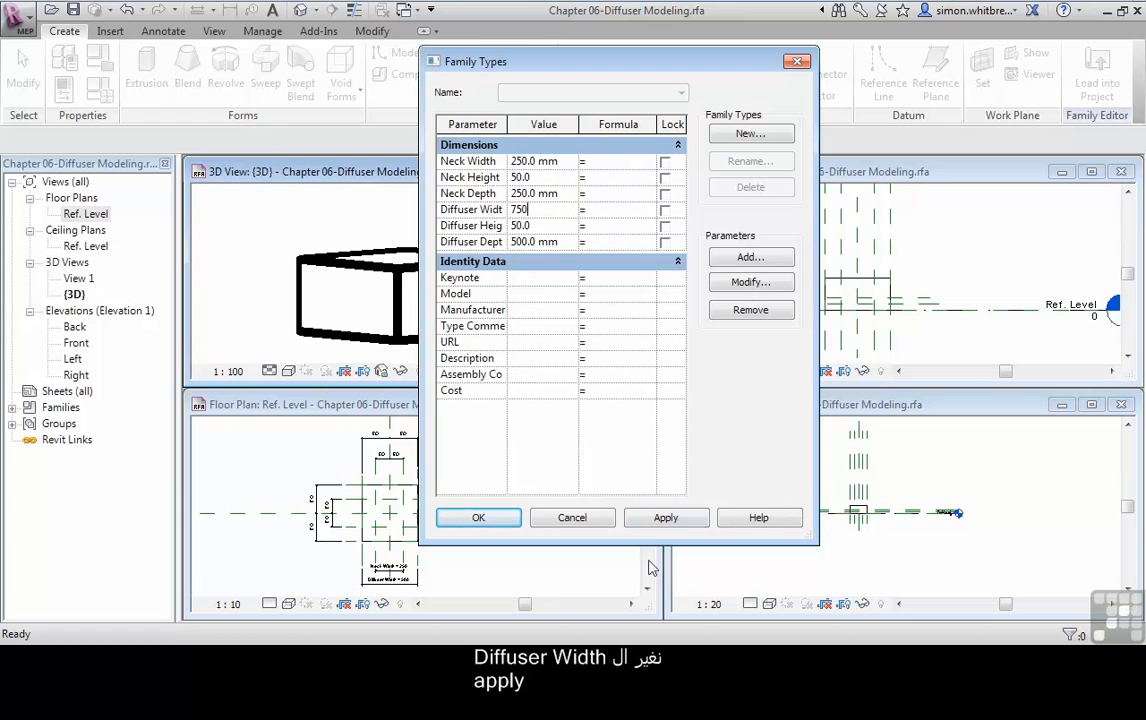
pyautogui.click(657, 520)
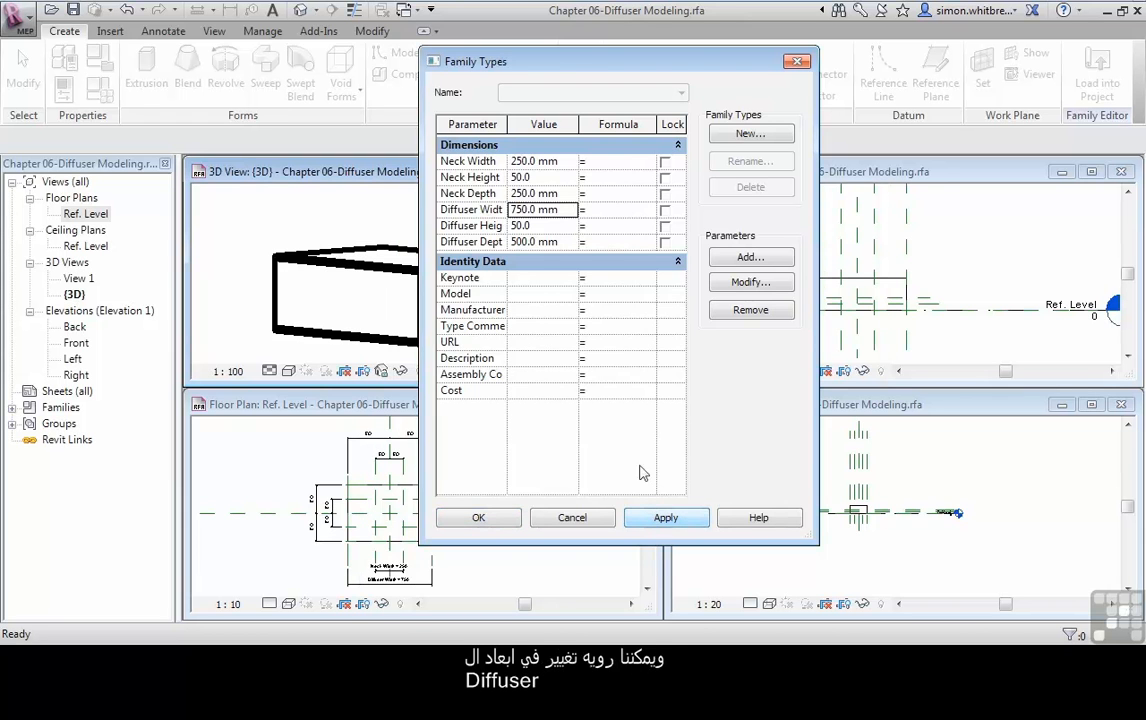
# Set the Diffuser Height parameter to 100 mm, apply it and accept the family types.
pyautogui.moveTo(555, 64); pyautogui.dragTo(674, 62)
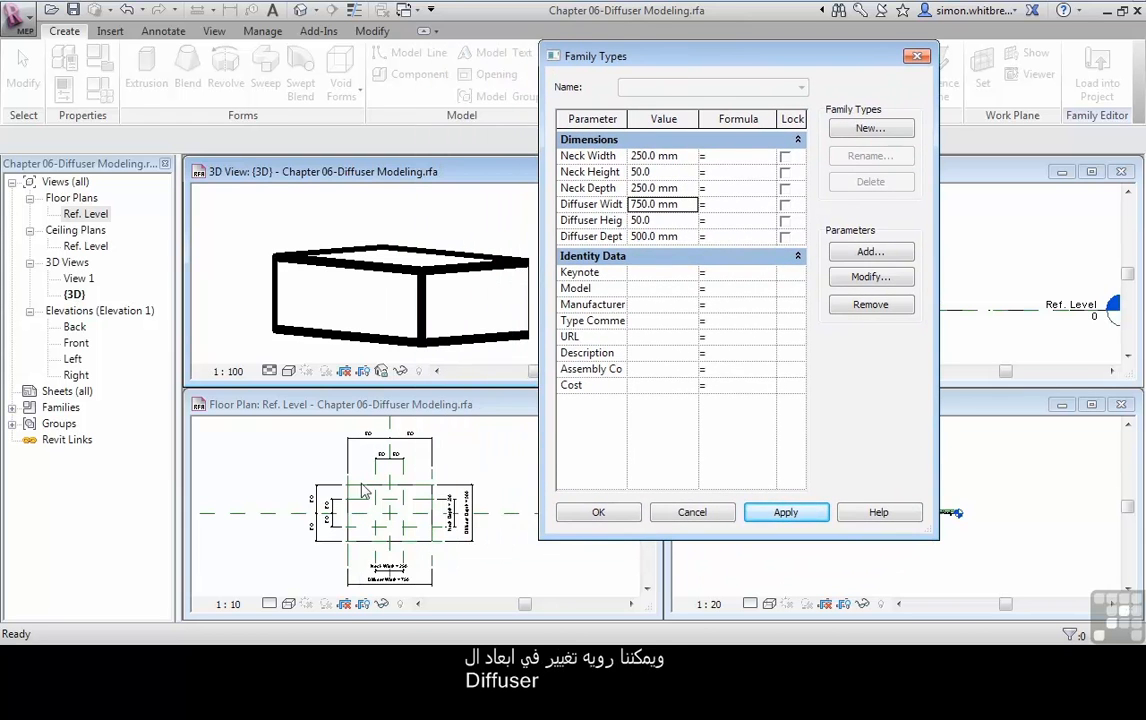
pyautogui.click(672, 219)
pyautogui.write('100.0')
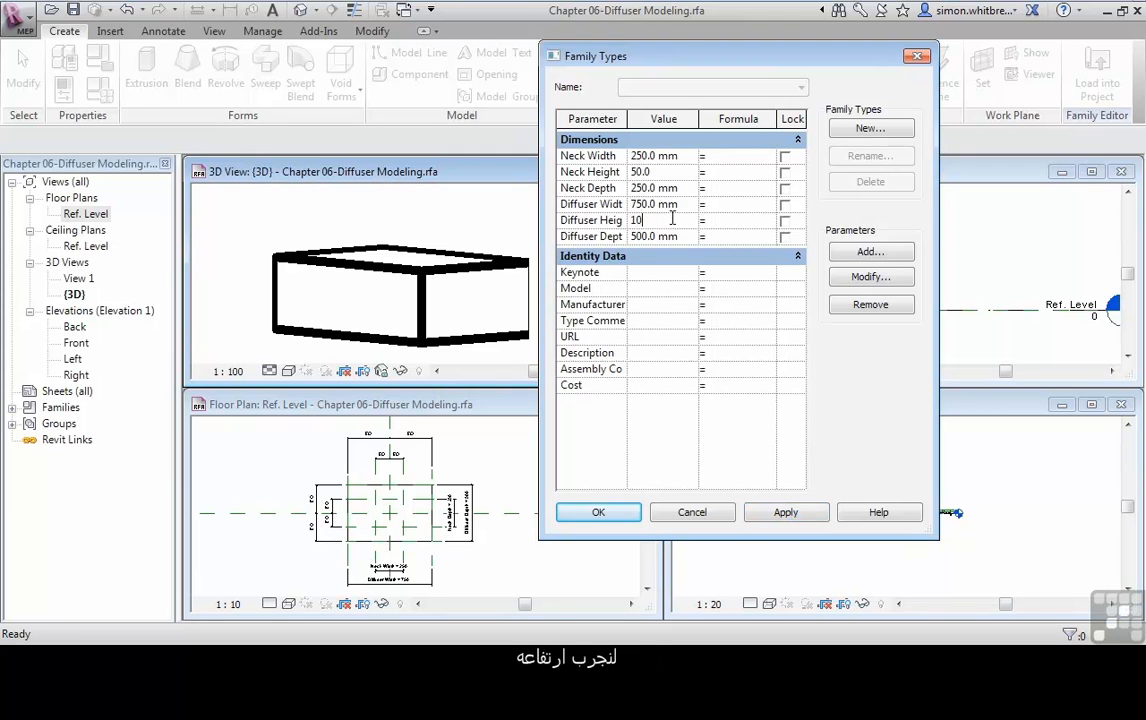
pyautogui.click(773, 513)
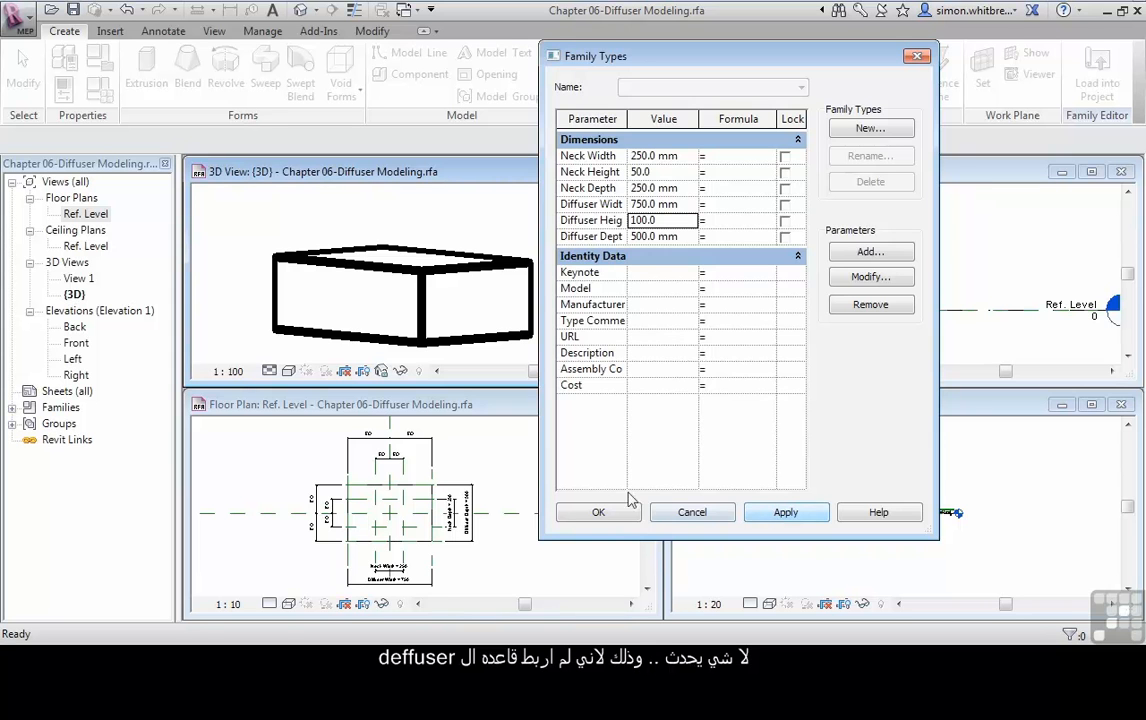
pyautogui.click(597, 512)
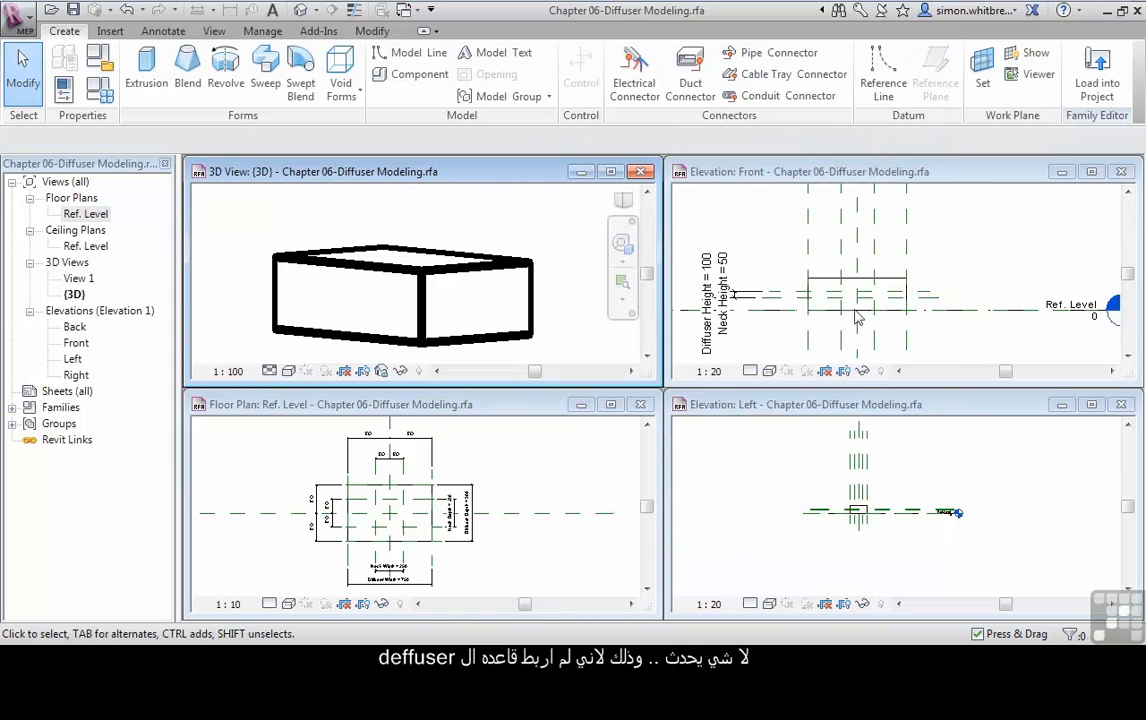
# In the maximized Front elevation, align the extrusion's top edge to the Diffuser Height reference plane and lock the alignment.
pyautogui.click(771, 237)
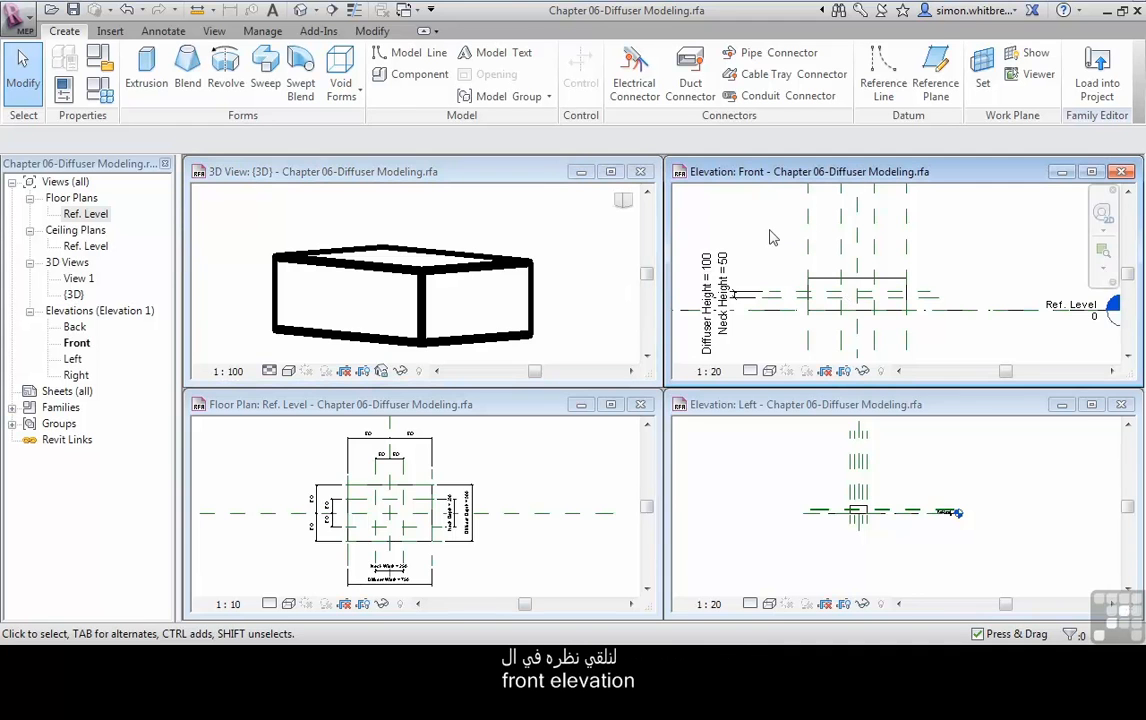
pyautogui.doubleClick(775, 172)
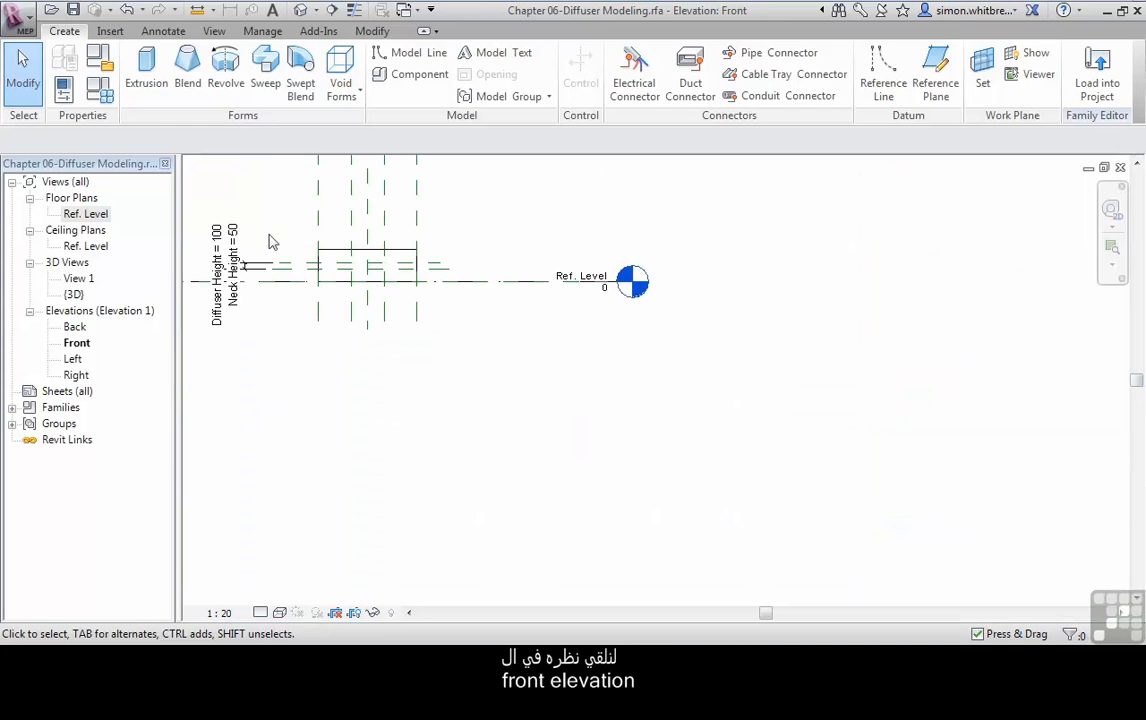
pyautogui.moveTo(287, 249); pyautogui.dragTo(453, 317, button='middle')
pyautogui.scroll(5, 455, 318)
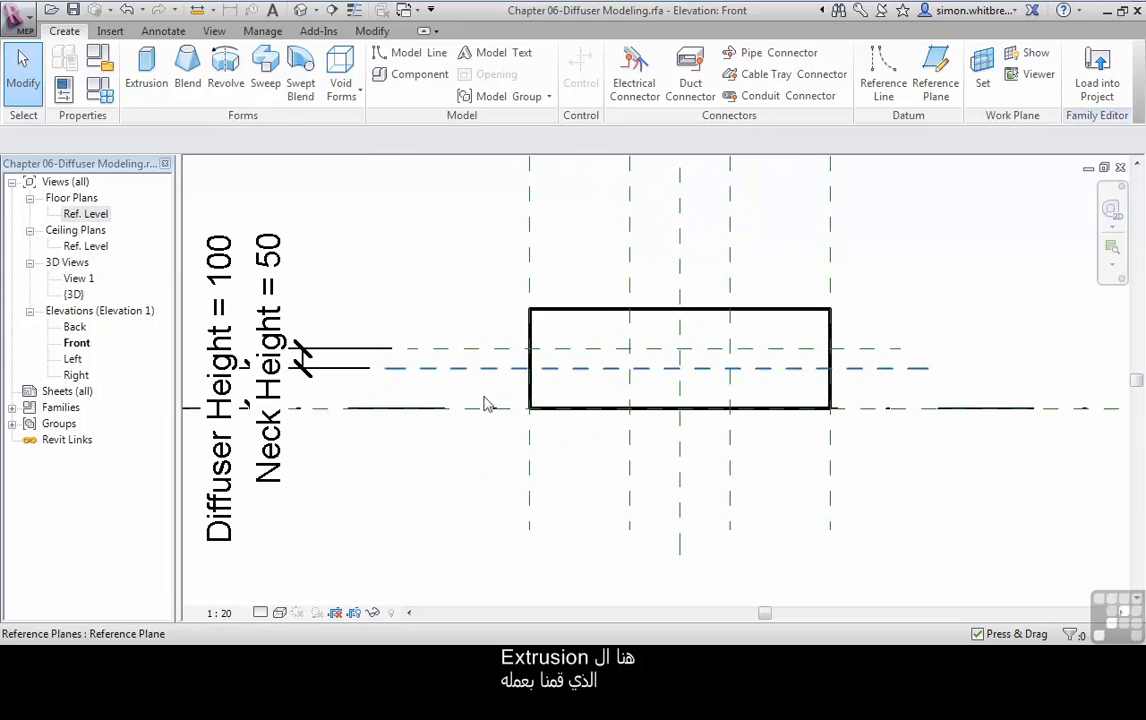
pyautogui.click(558, 312)
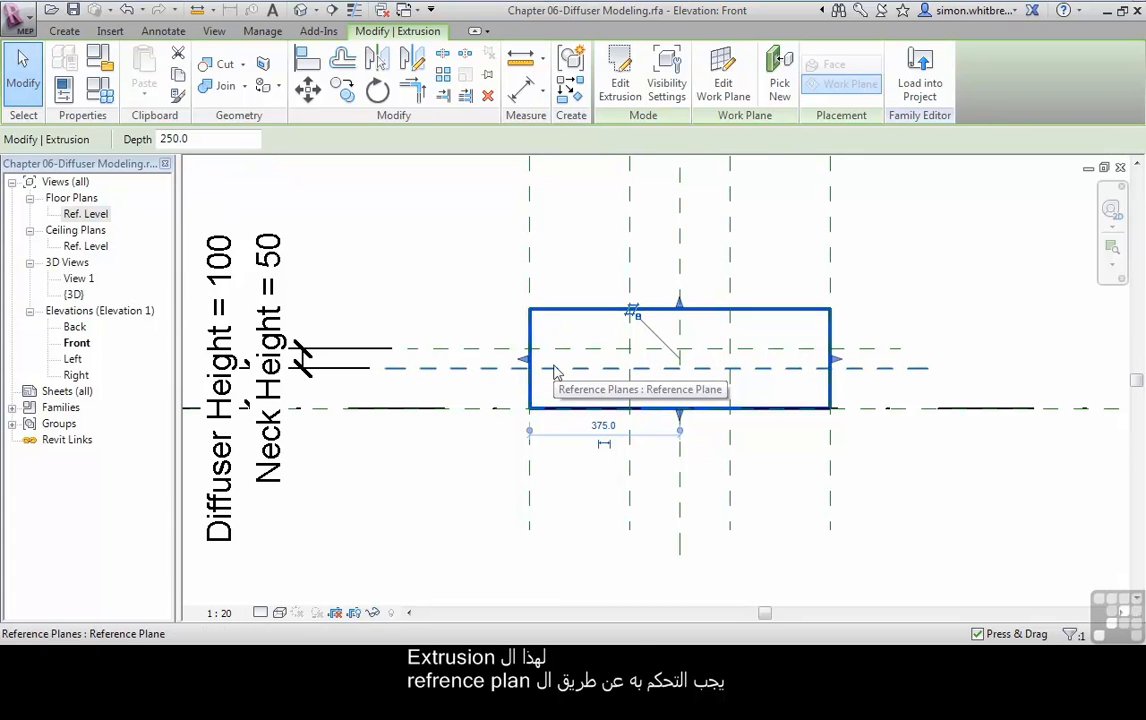
pyautogui.click(305, 58)
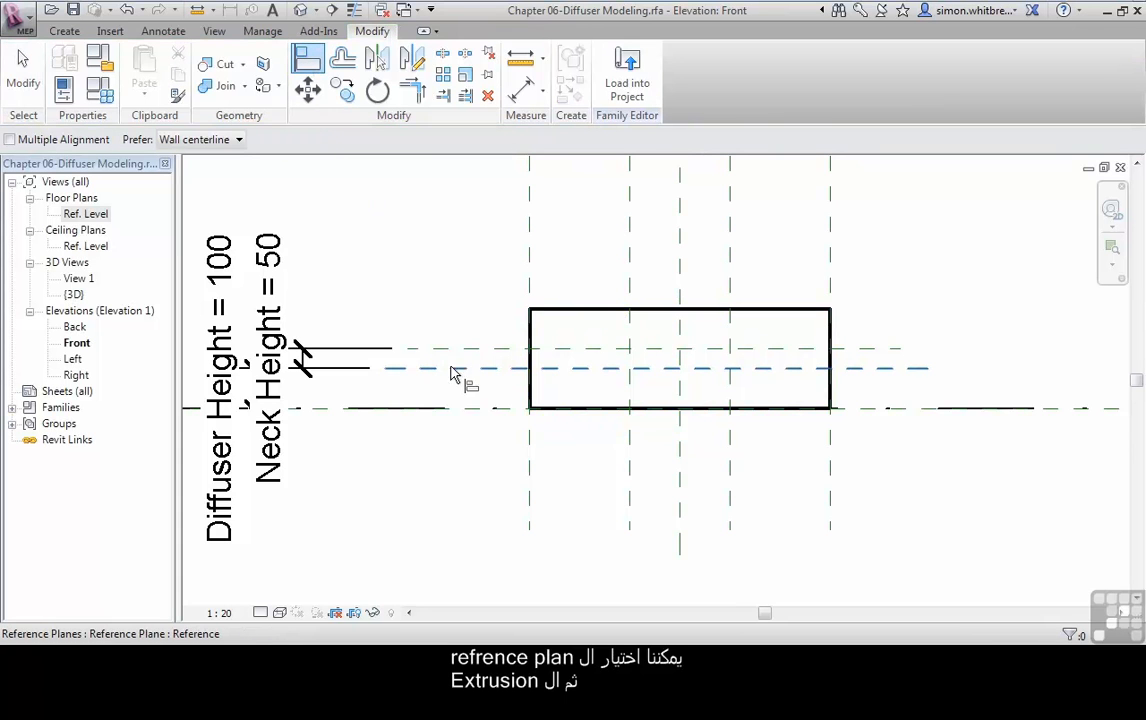
pyautogui.click(486, 369)
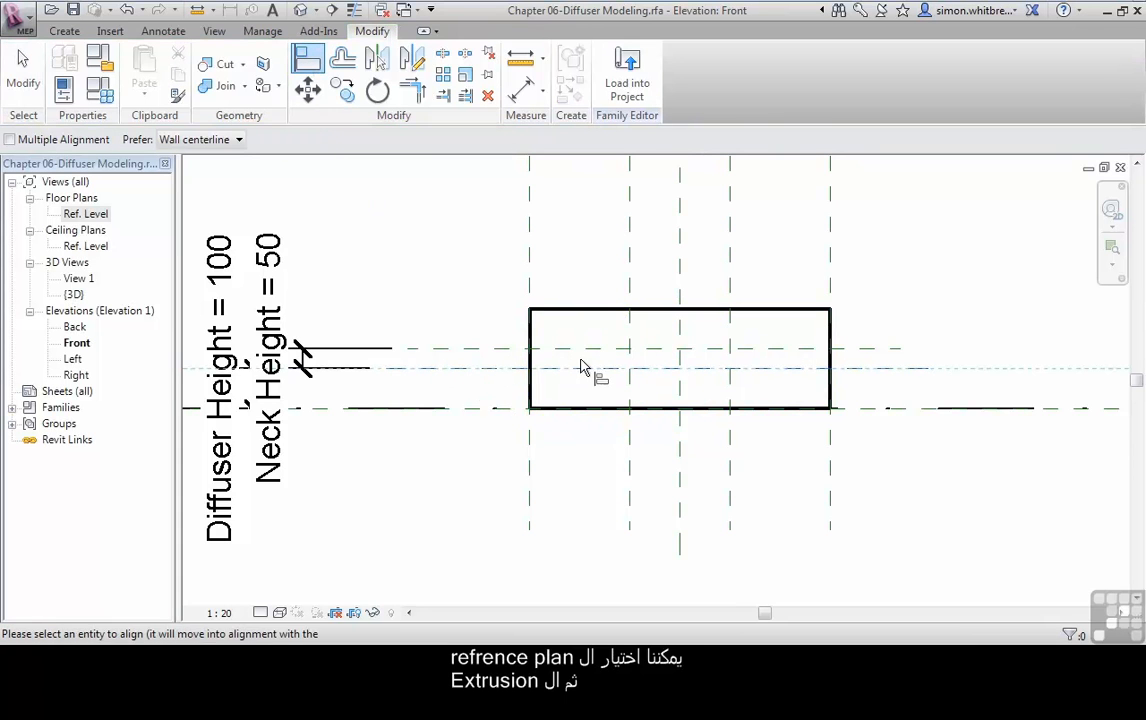
pyautogui.click(613, 316)
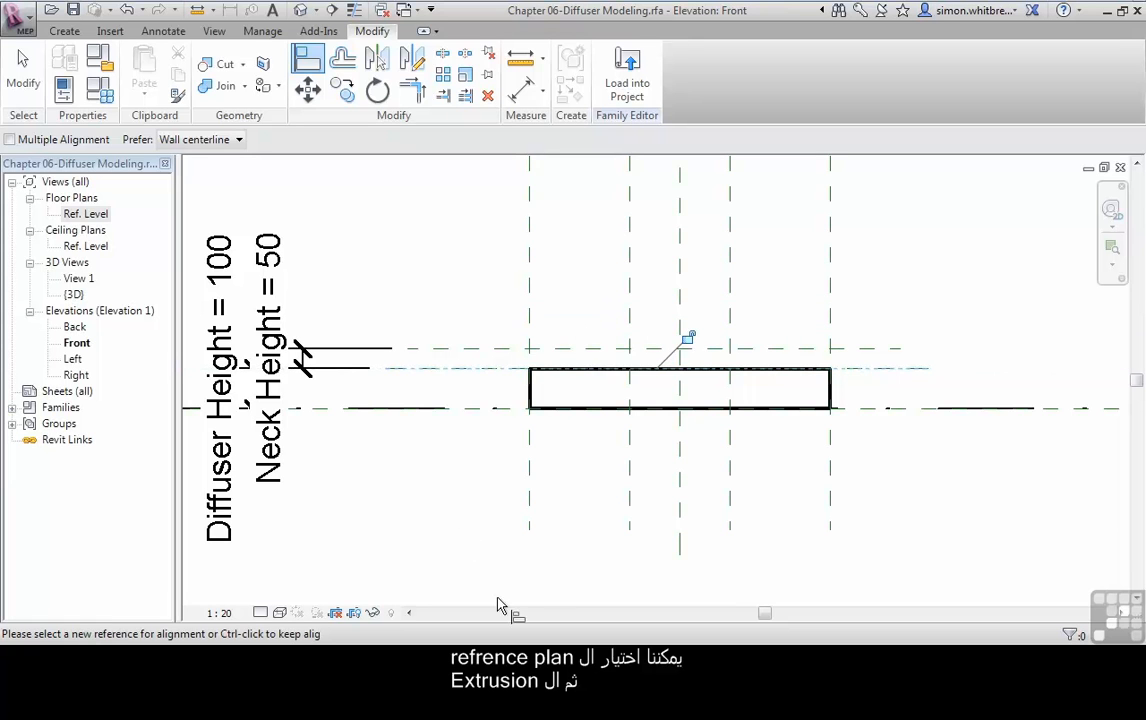
pyautogui.click(687, 337)
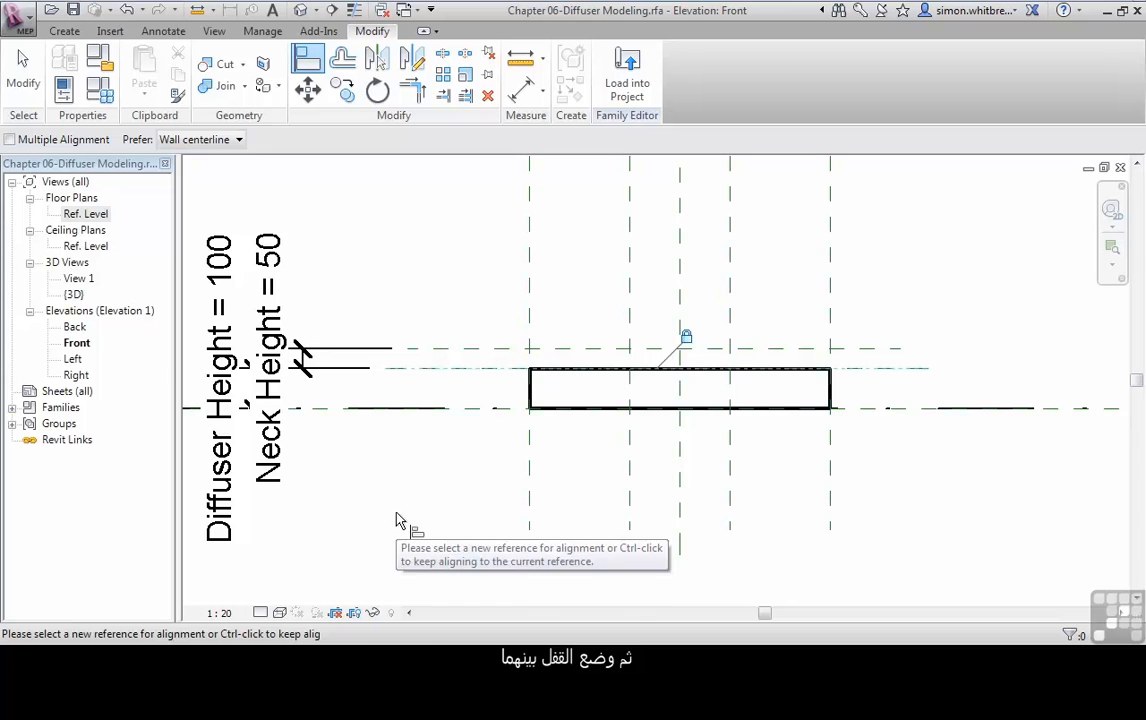
# Tile the open views, set the Diffuser Height parameter to 50 mm in the family types, apply it and accept.
pyautogui.press('t')
pyautogui.scroll(-3, 340, 280)
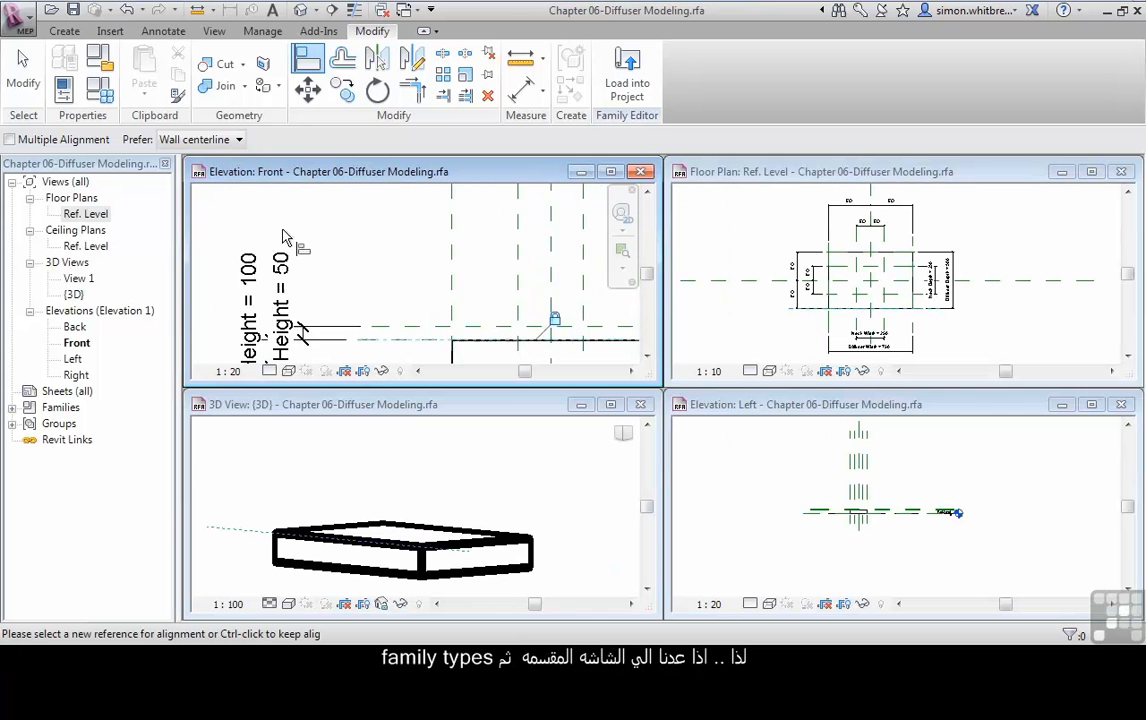
pyautogui.moveTo(340, 280); pyautogui.dragTo(303, 259, button='middle')
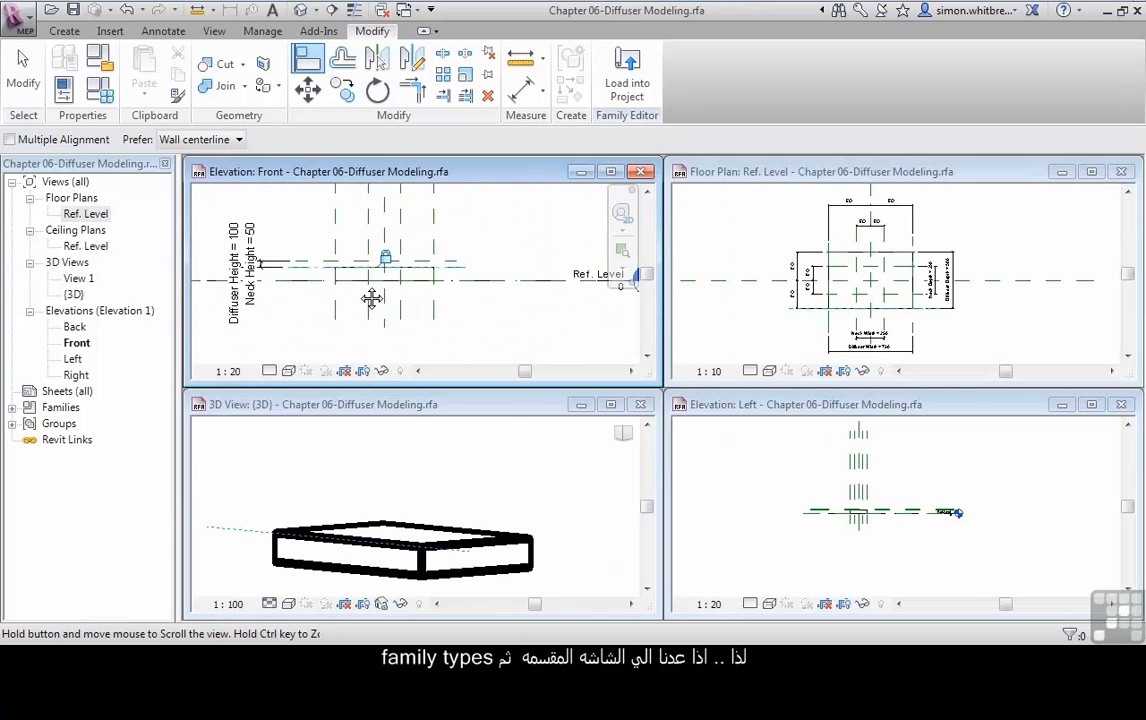
pyautogui.click(101, 97)
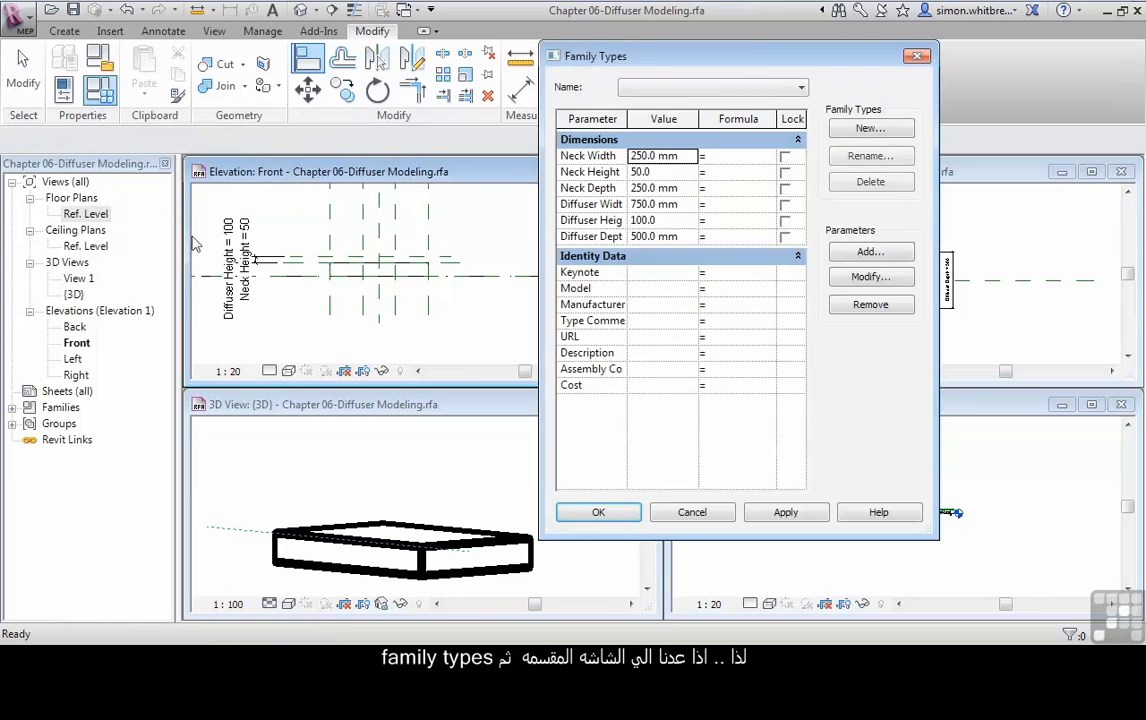
pyautogui.click(684, 220)
pyautogui.write('50')
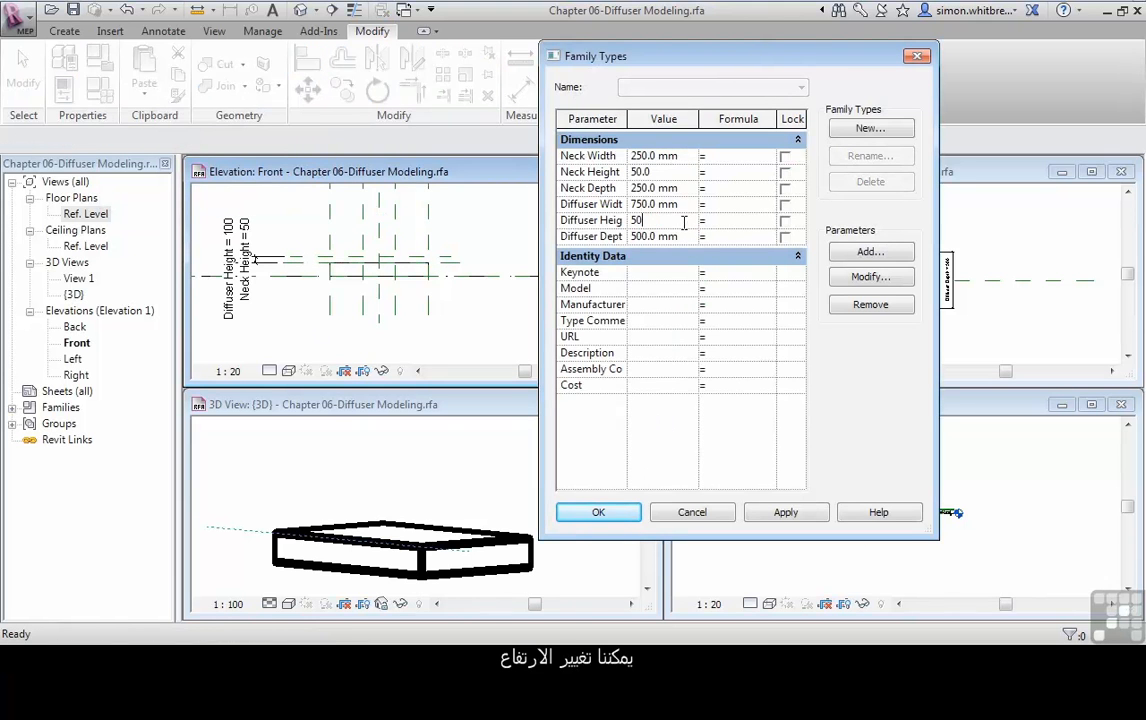
pyautogui.click(772, 513)
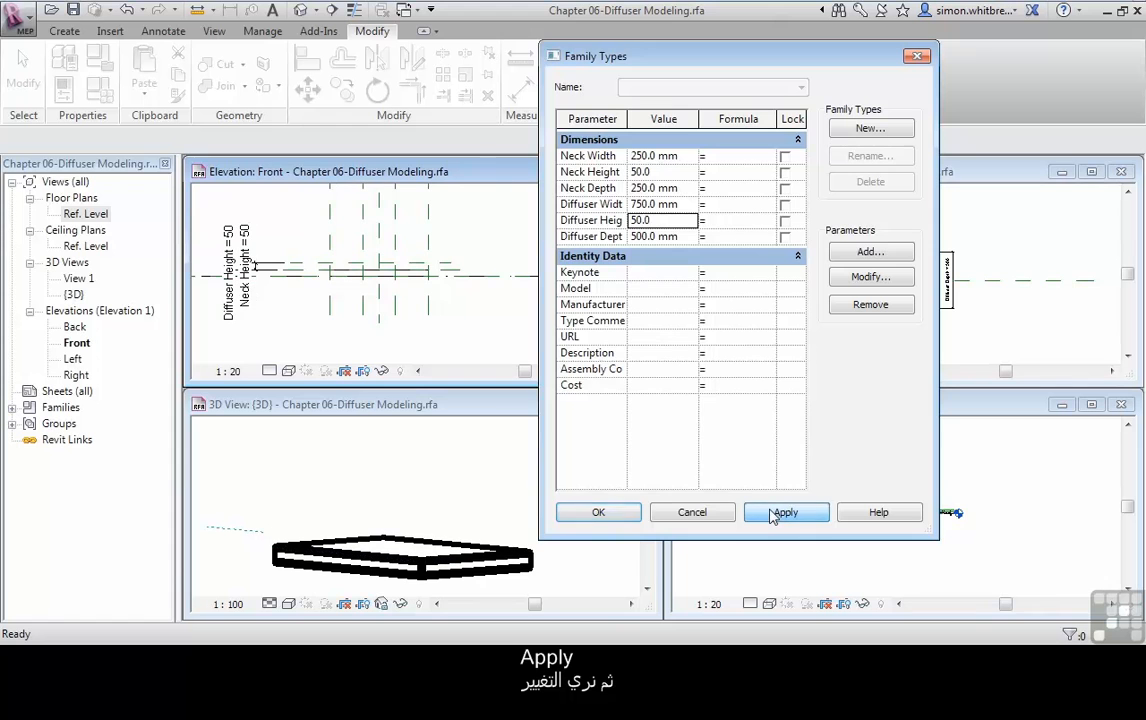
pyautogui.click(612, 516)
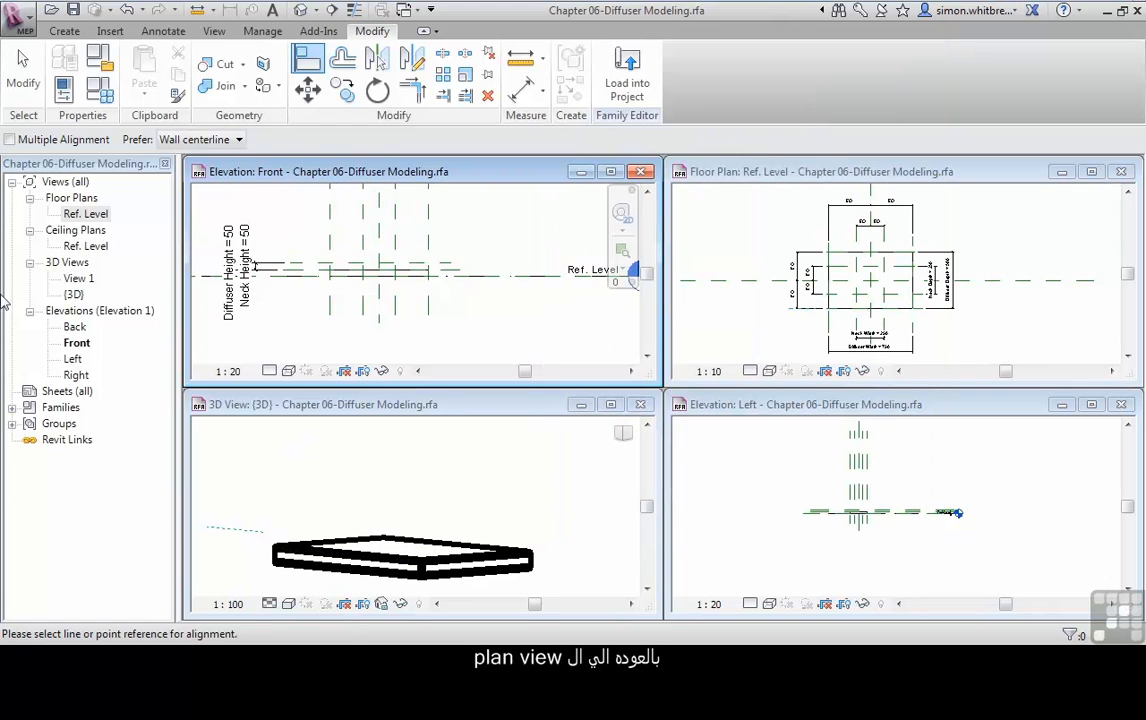
# Maximize the Ref. Level floor plan and leave the Align command.
pyautogui.doubleClick(852, 170)
pyautogui.moveTo(356, 248); pyautogui.dragTo(504, 373, button='middle')
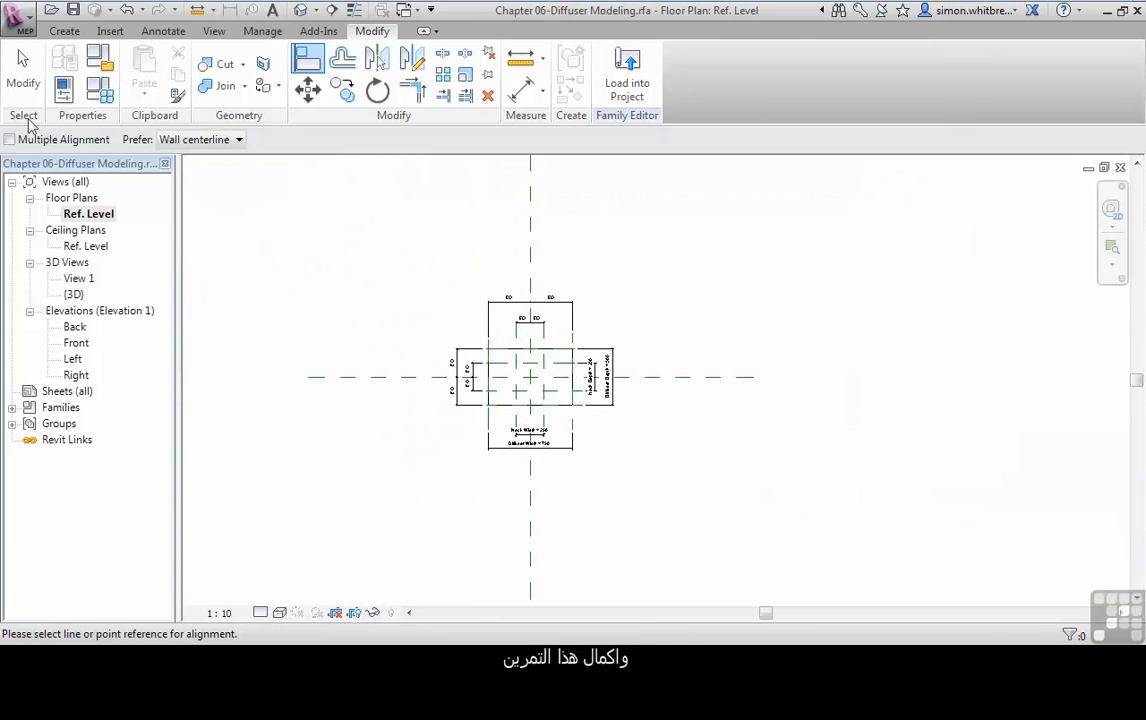
pyautogui.click(22, 70)
pyautogui.click(62, 33)
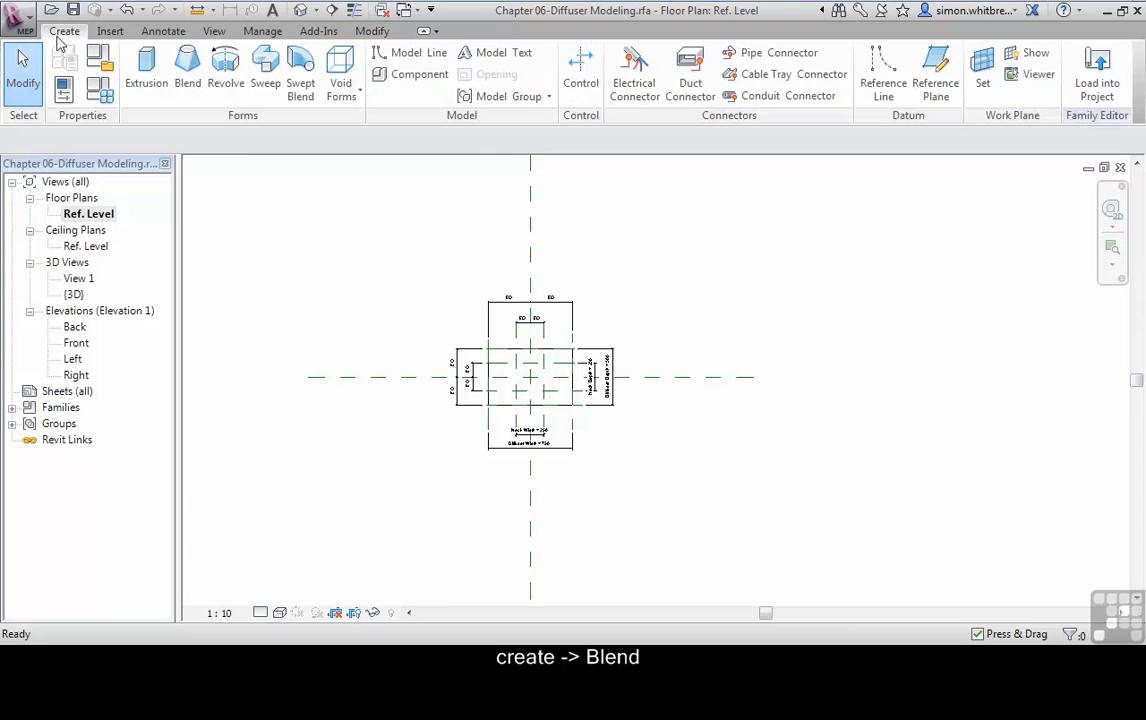
pyautogui.click(186, 84)
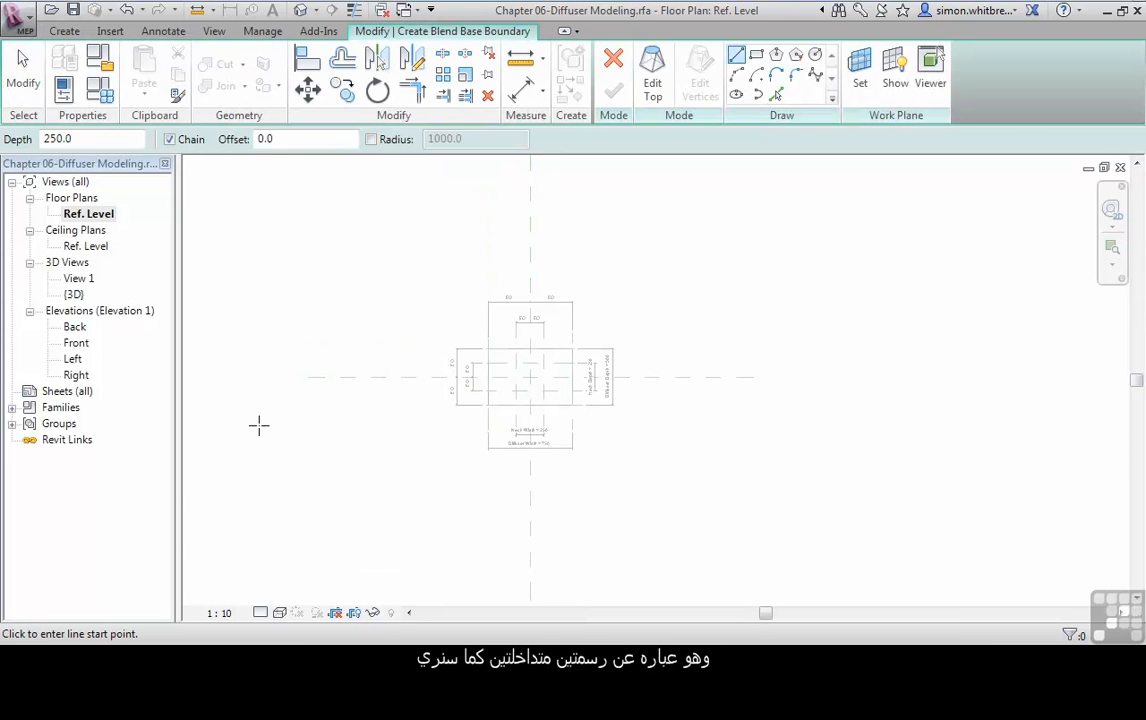
pyautogui.scroll(4, 440, 392)
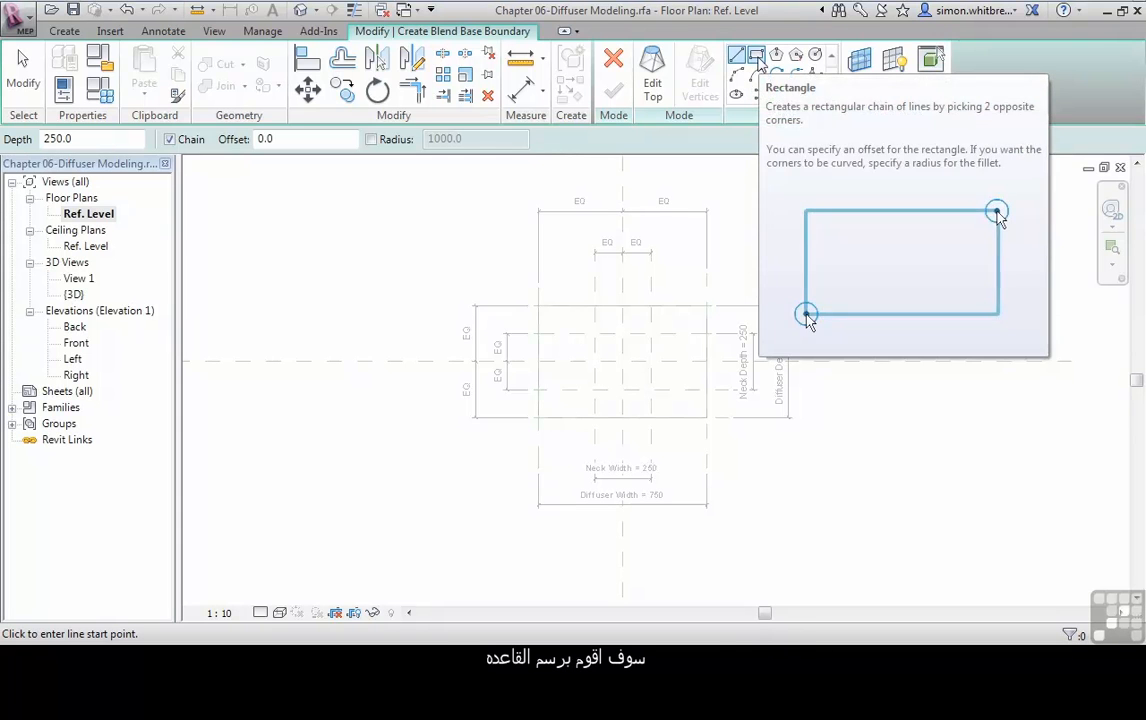
pyautogui.click(757, 57)
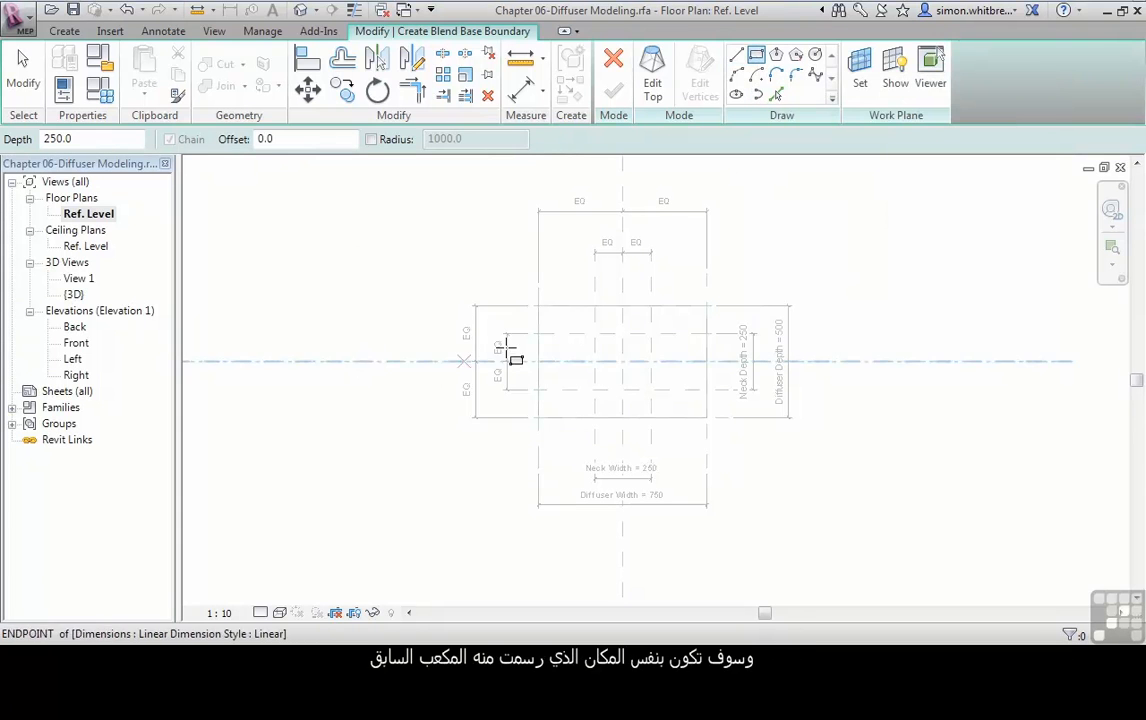
pyautogui.click(539, 307)
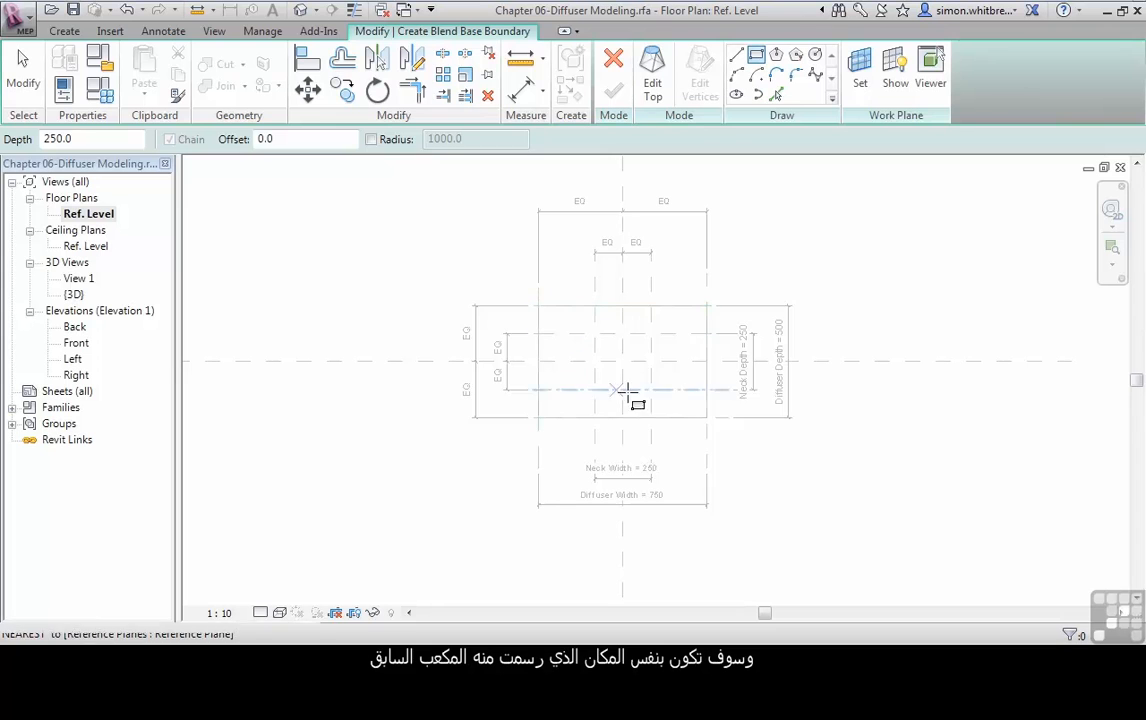
pyautogui.click(708, 417)
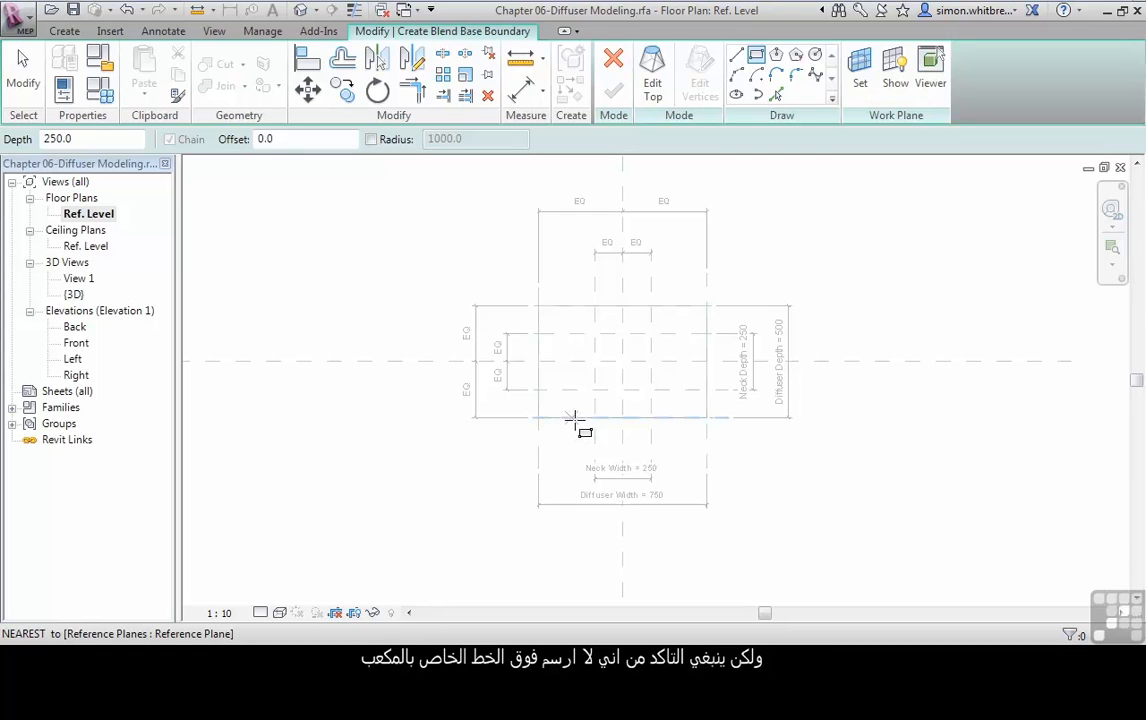
pyautogui.click(614, 61)
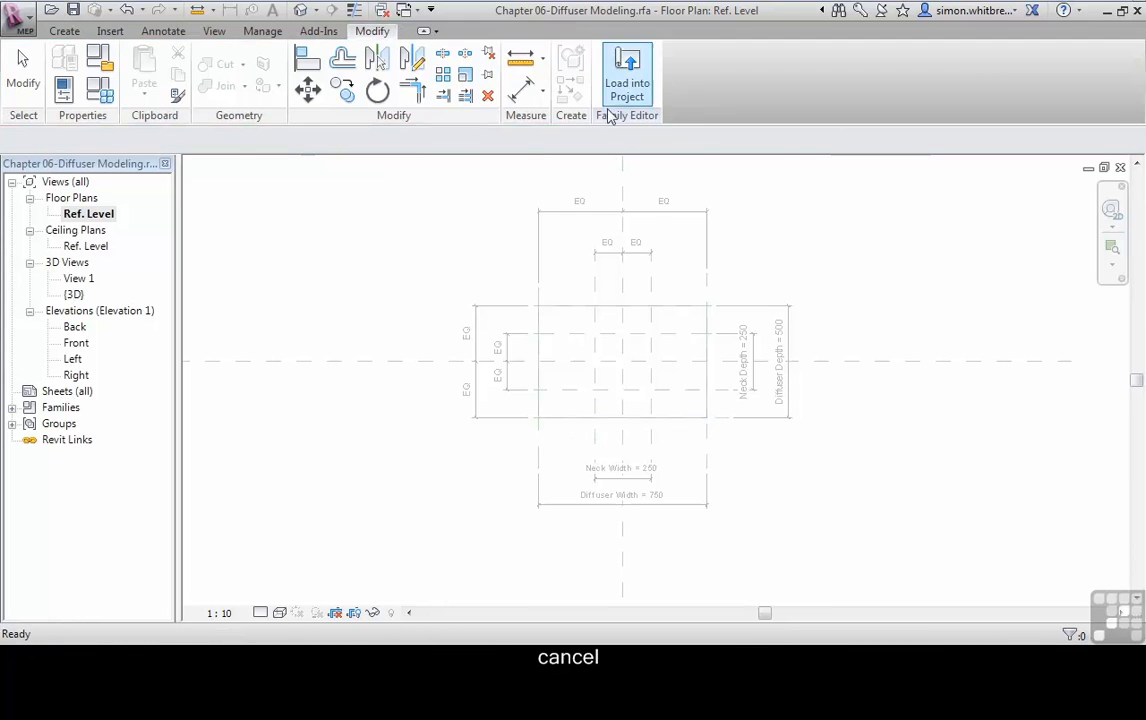
# Temporarily hide the diffuser body extrusion in the Ref. Level plan.
pyautogui.scroll(3, 532, 384)
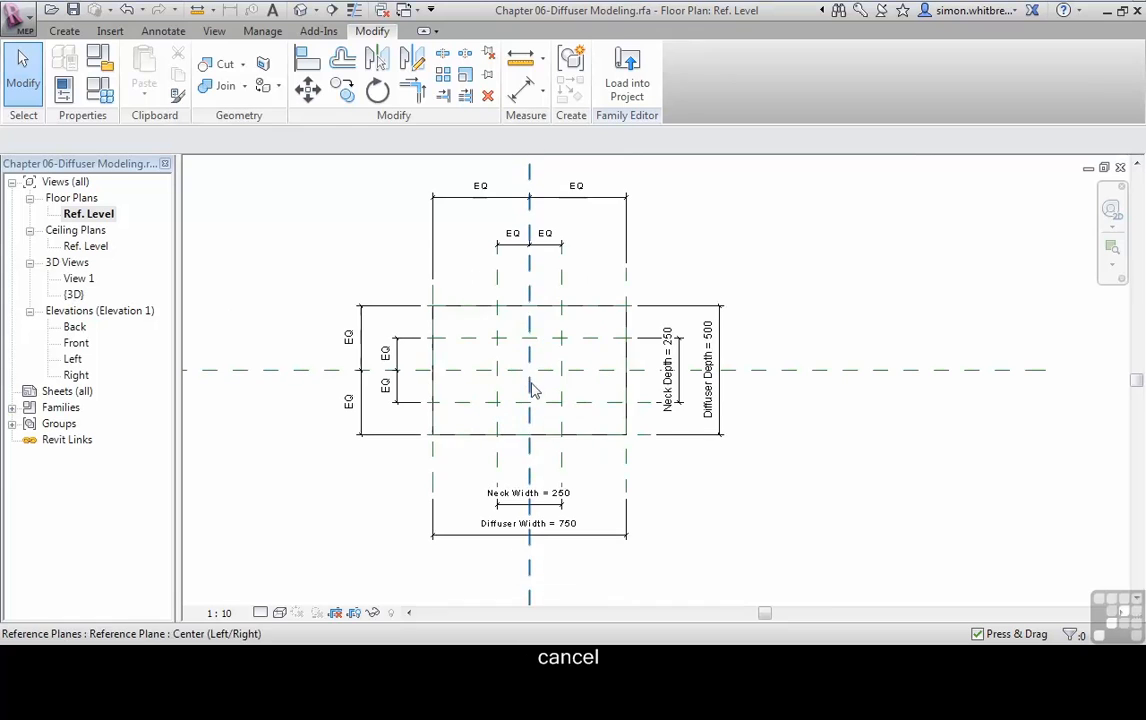
pyautogui.click(453, 314)
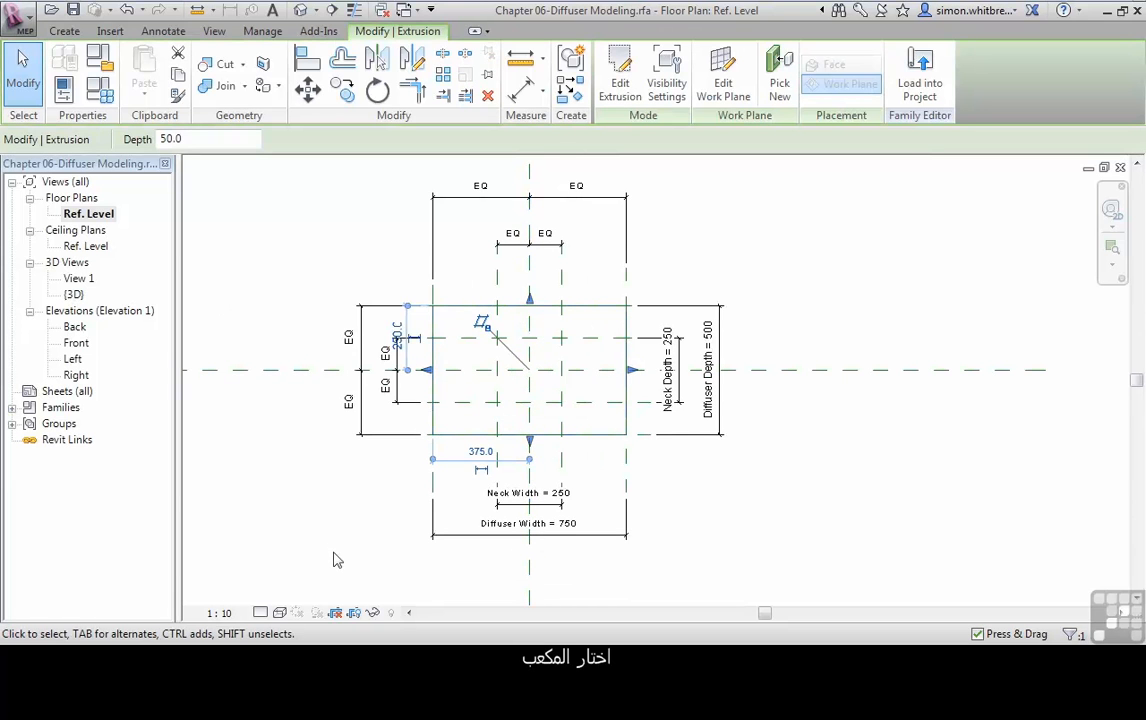
pyautogui.click(373, 612)
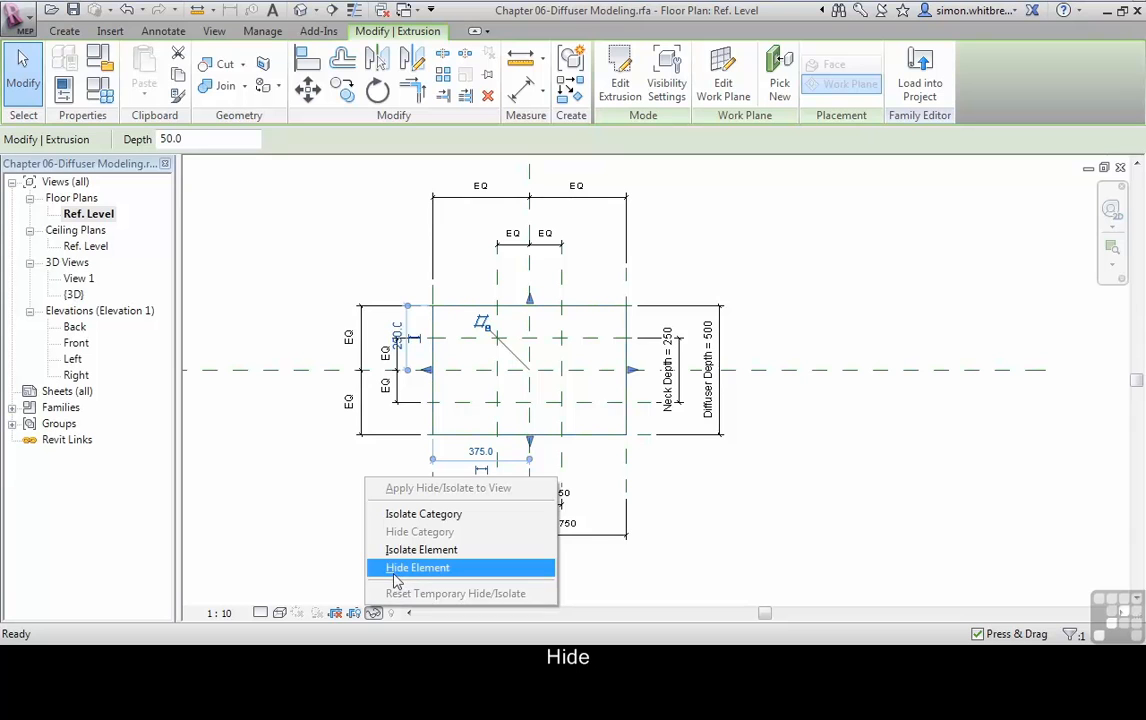
pyautogui.click(483, 568)
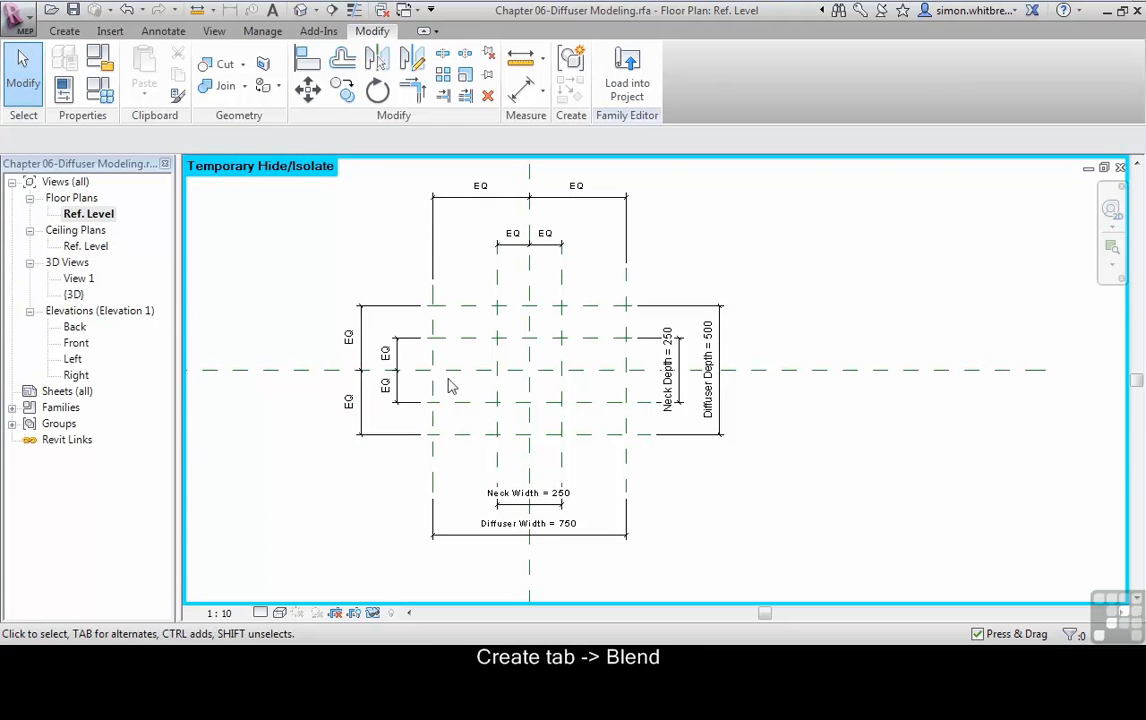
# Start a Blend and sketch its rectangular base boundary between opposite intersections of the Diffuser Width and Diffuser Depth reference planes.
pyautogui.click(64, 33)
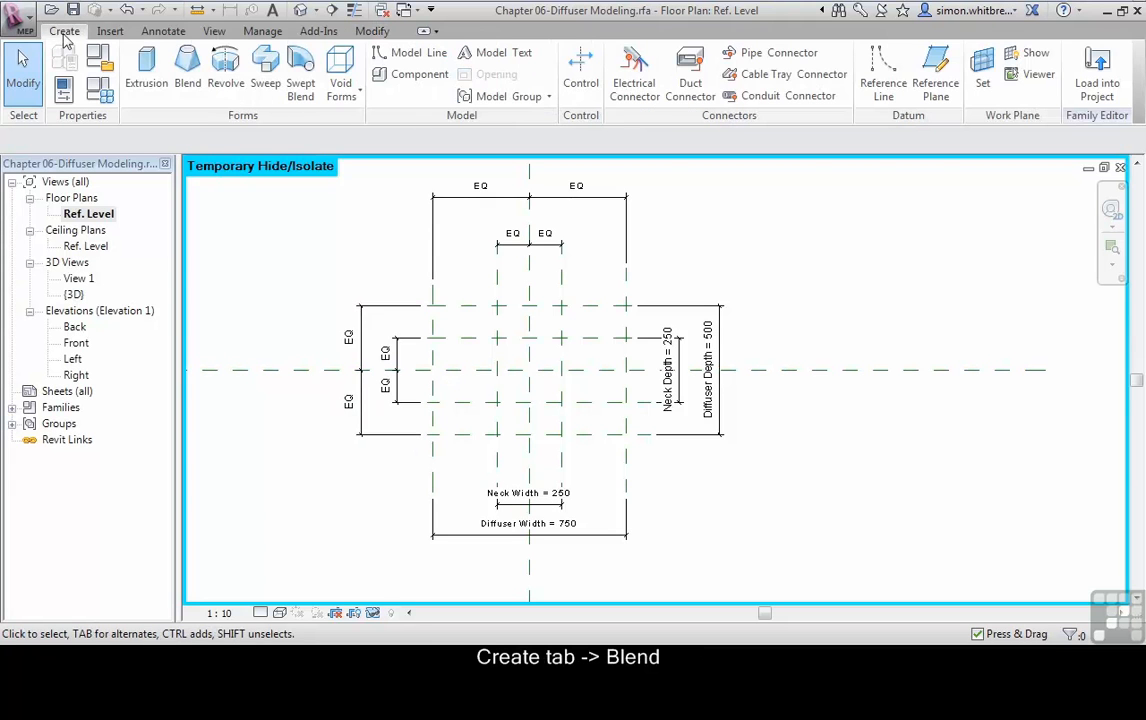
pyautogui.click(185, 84)
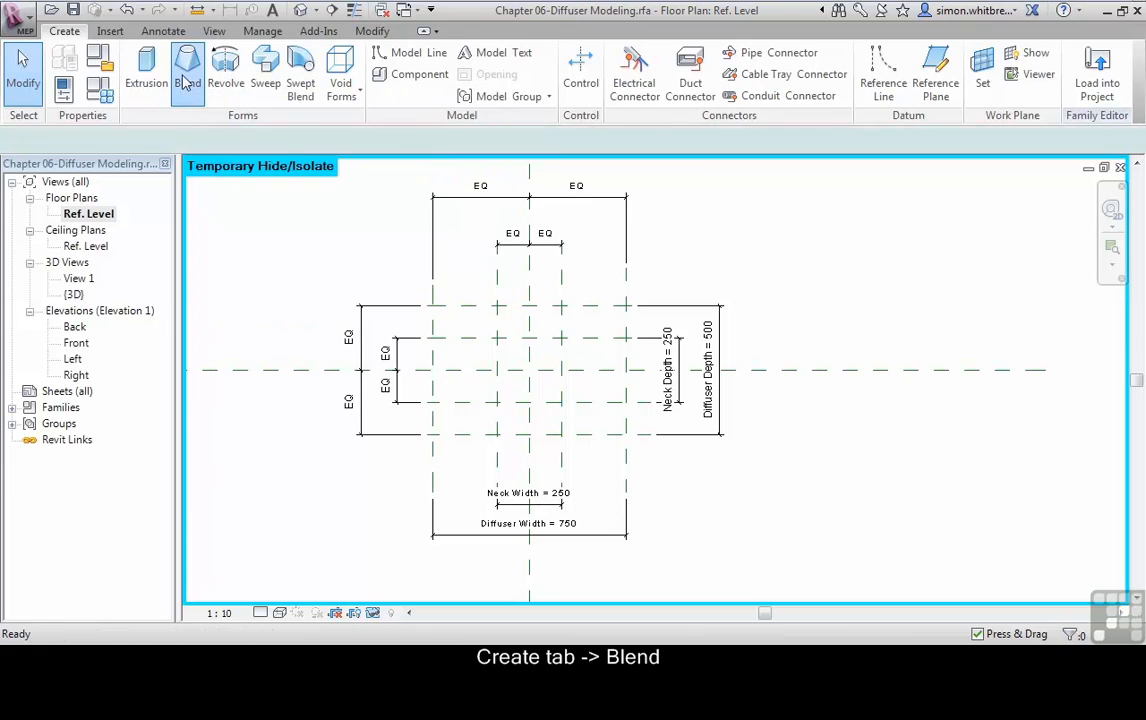
pyautogui.click(756, 57)
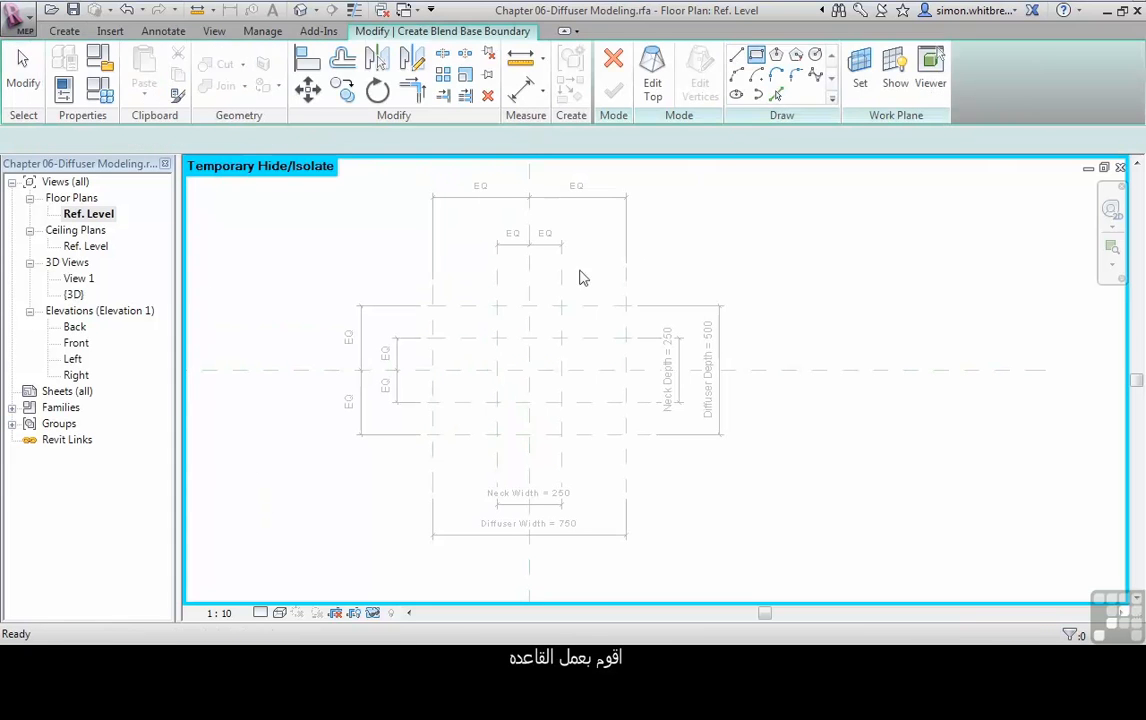
pyautogui.click(433, 305)
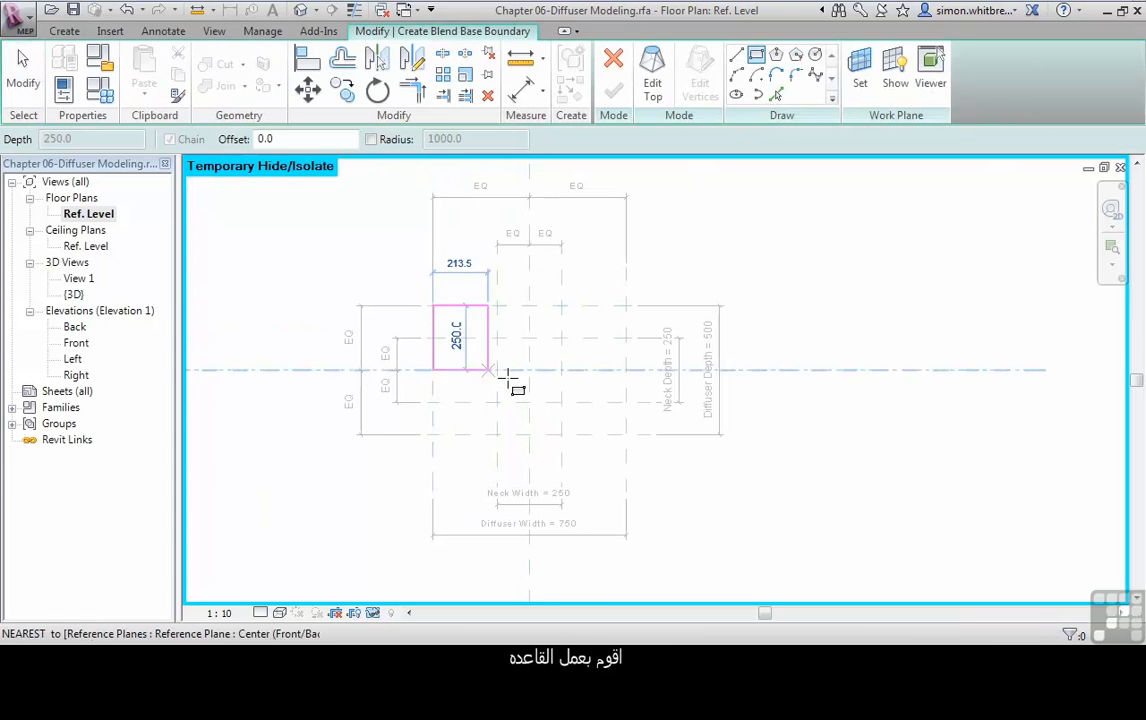
pyautogui.click(626, 434)
# Lock all four sides of the blend's base rectangle to the diffuser reference planes.
pyautogui.click(465, 419)
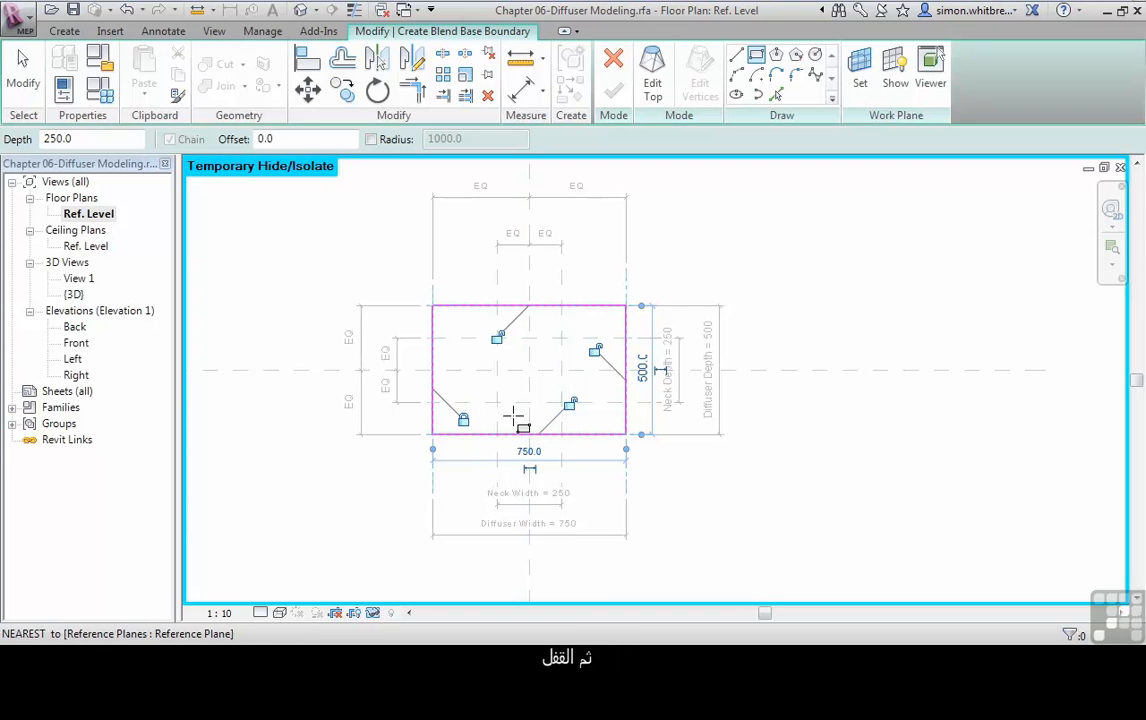
pyautogui.click(569, 403)
pyautogui.click(594, 348)
pyautogui.click(497, 337)
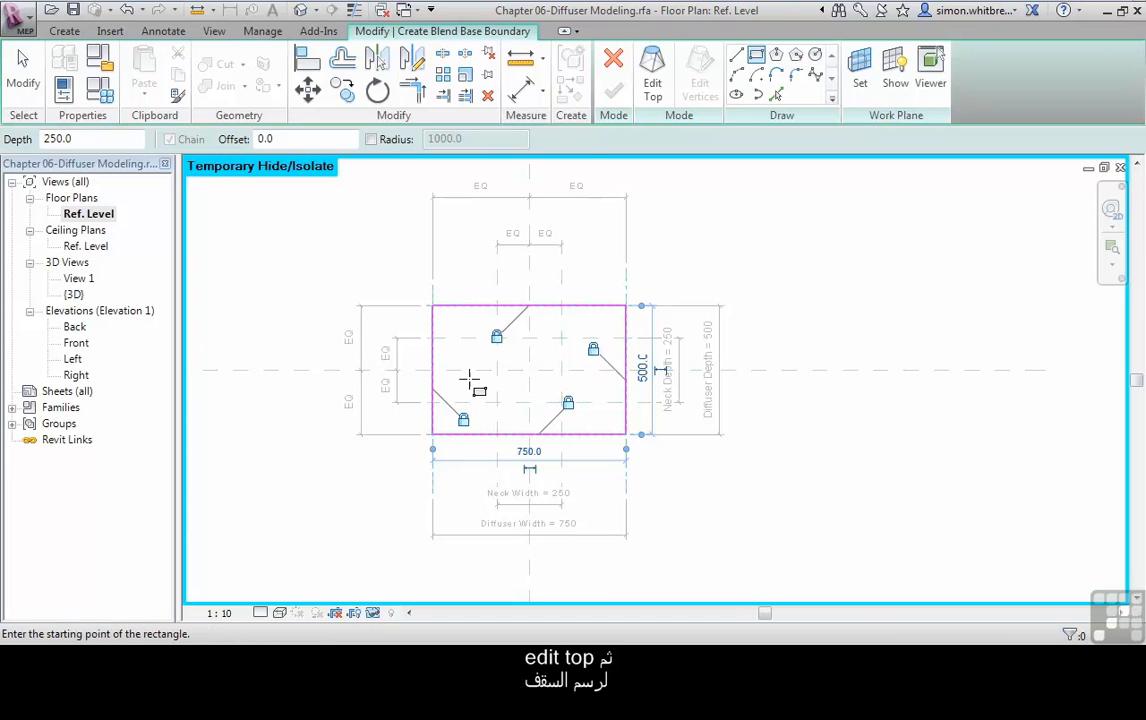
# Switch to the blend's top boundary and create locked Pick Lines along the four Neck Width and Neck Depth reference planes.
pyautogui.click(652, 88)
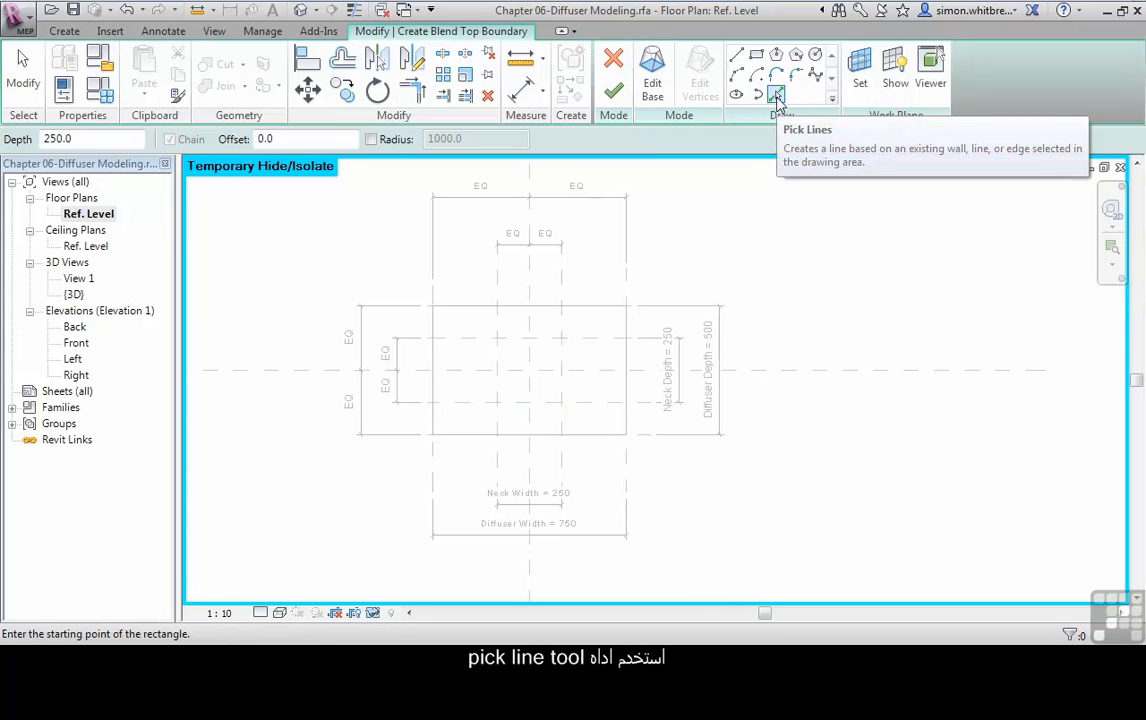
pyautogui.click(777, 96)
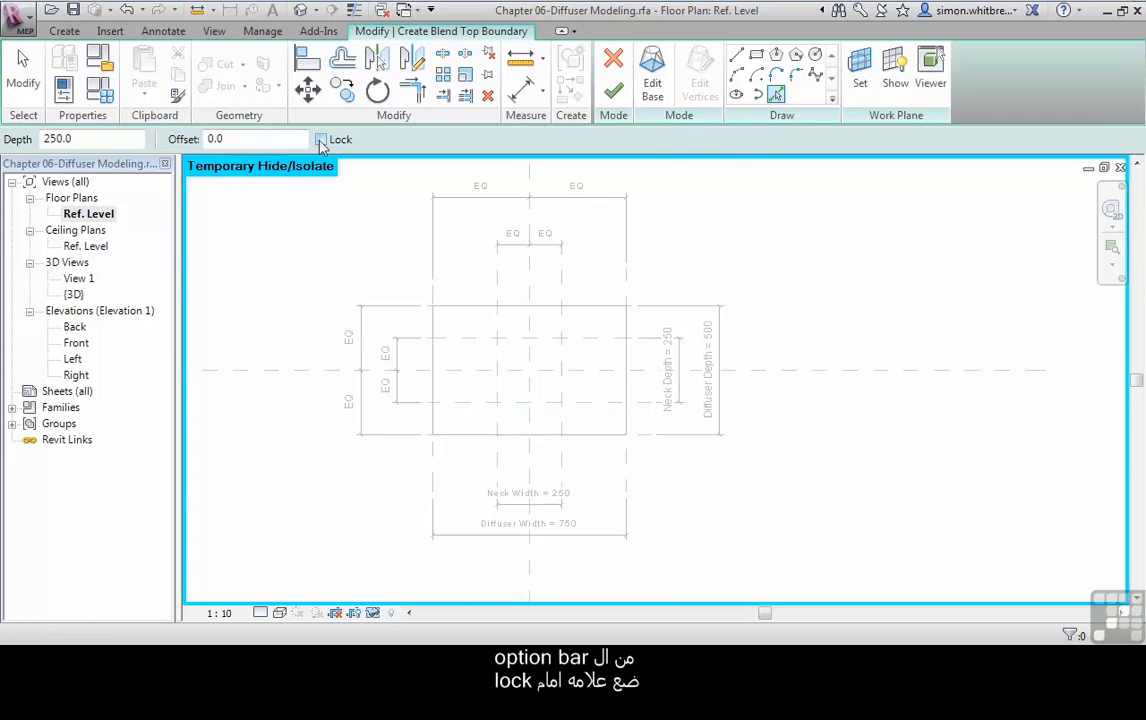
pyautogui.click(497, 322)
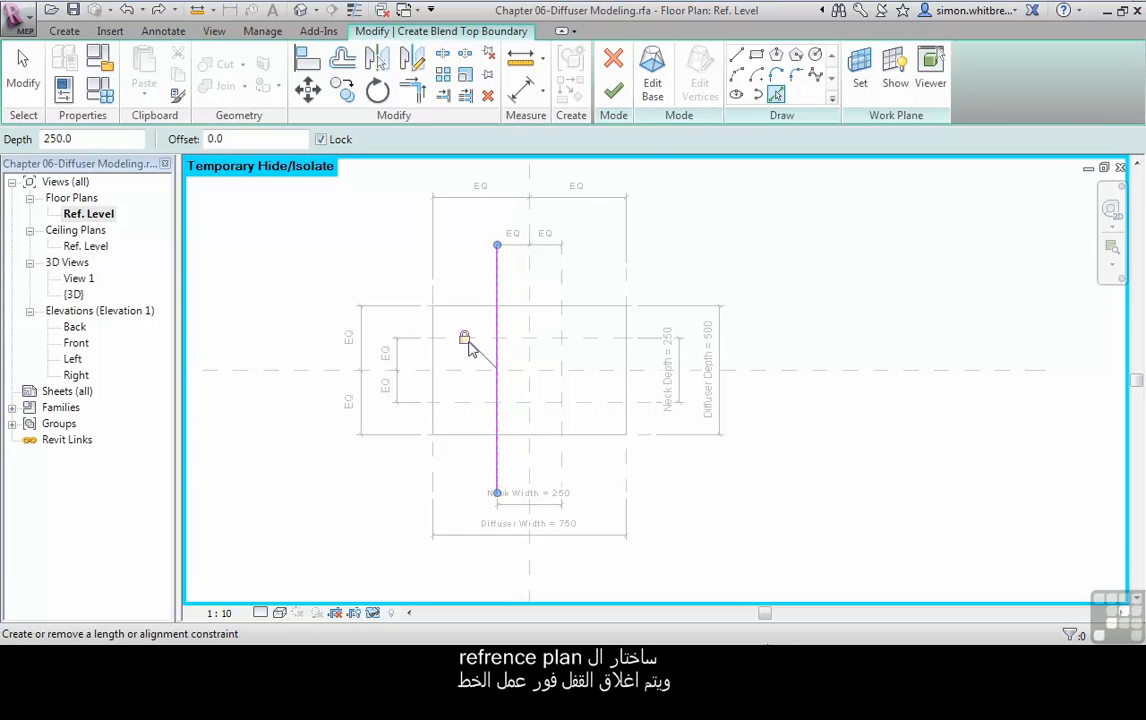
pyautogui.click(583, 340)
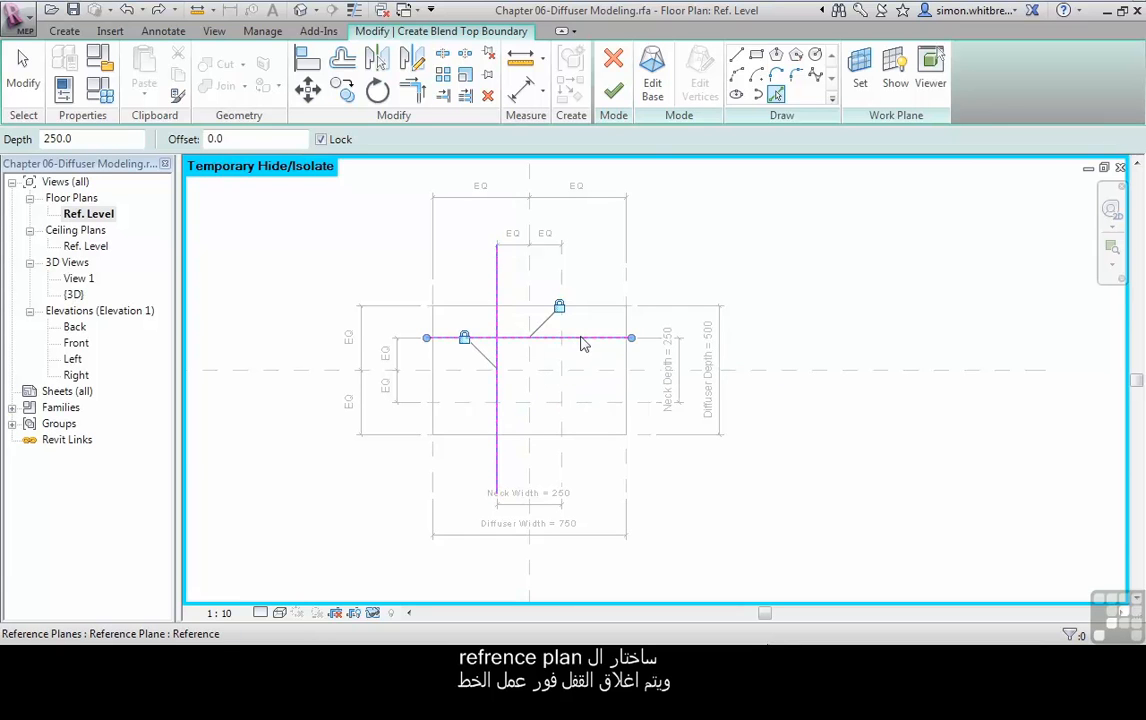
pyautogui.click(563, 390)
pyautogui.click(583, 410)
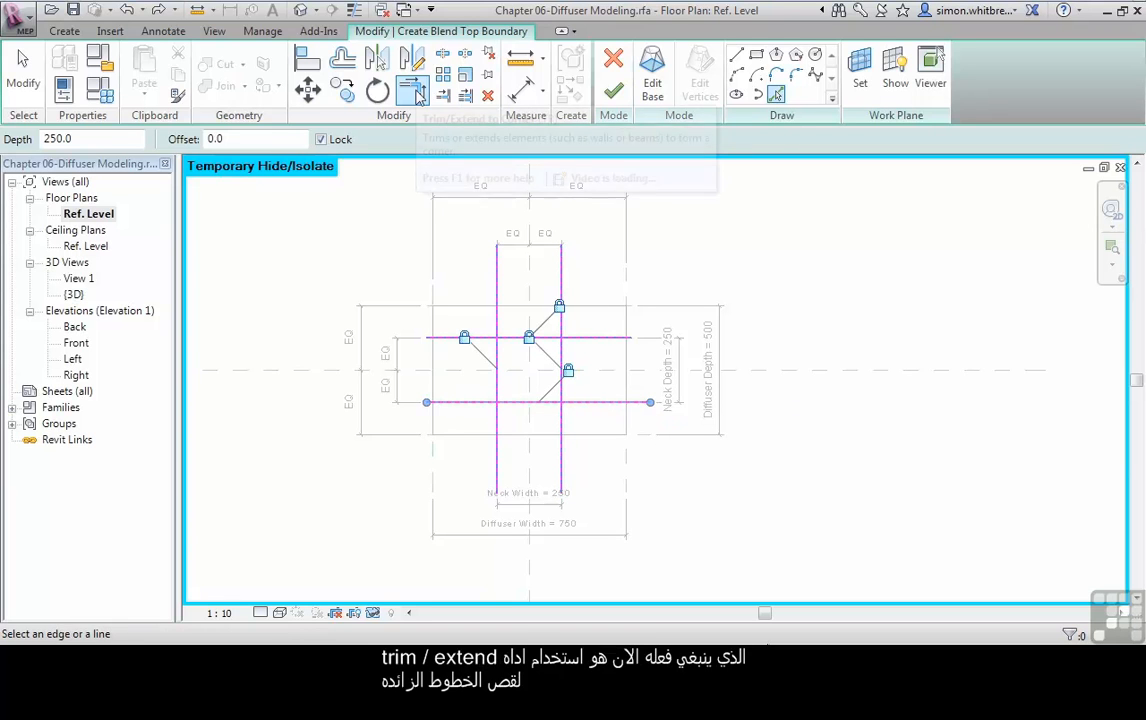
# Trim the four neck lines at their corners into a closed rectangle and finish the blend.
pyautogui.click(412, 91)
pyautogui.click(498, 366)
pyautogui.click(510, 339)
pyautogui.click(537, 338)
pyautogui.click(560, 346)
pyautogui.click(561, 382)
pyautogui.click(549, 412)
pyautogui.click(510, 403)
pyautogui.click(499, 390)
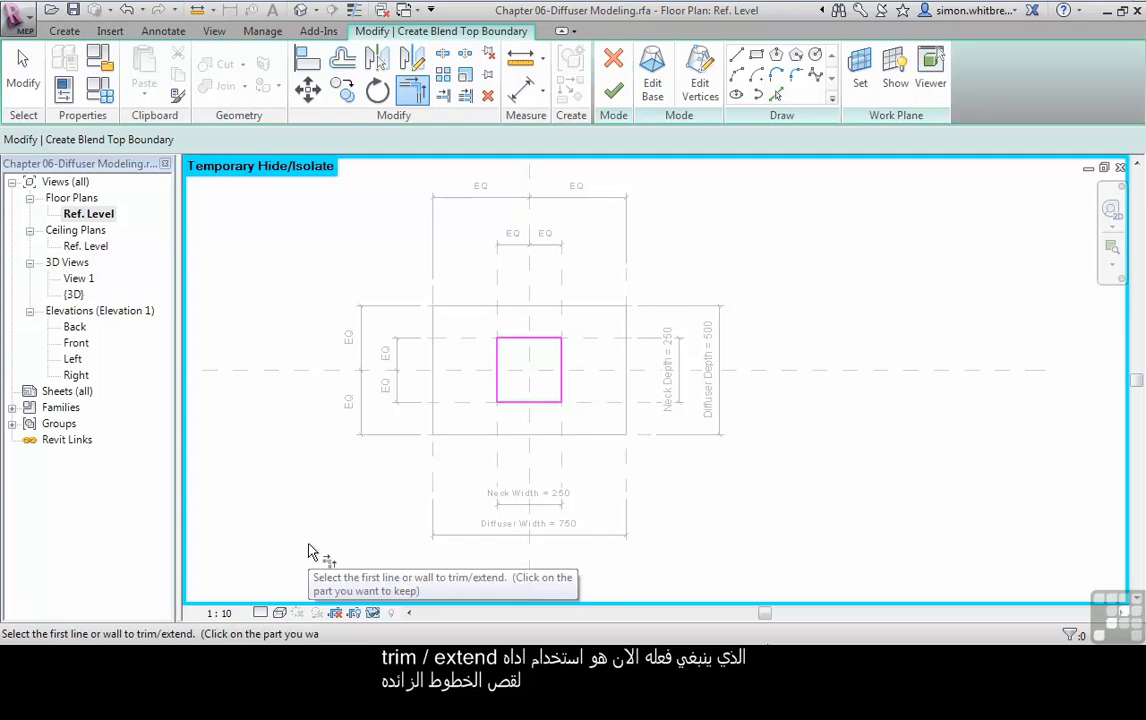
pyautogui.click(612, 92)
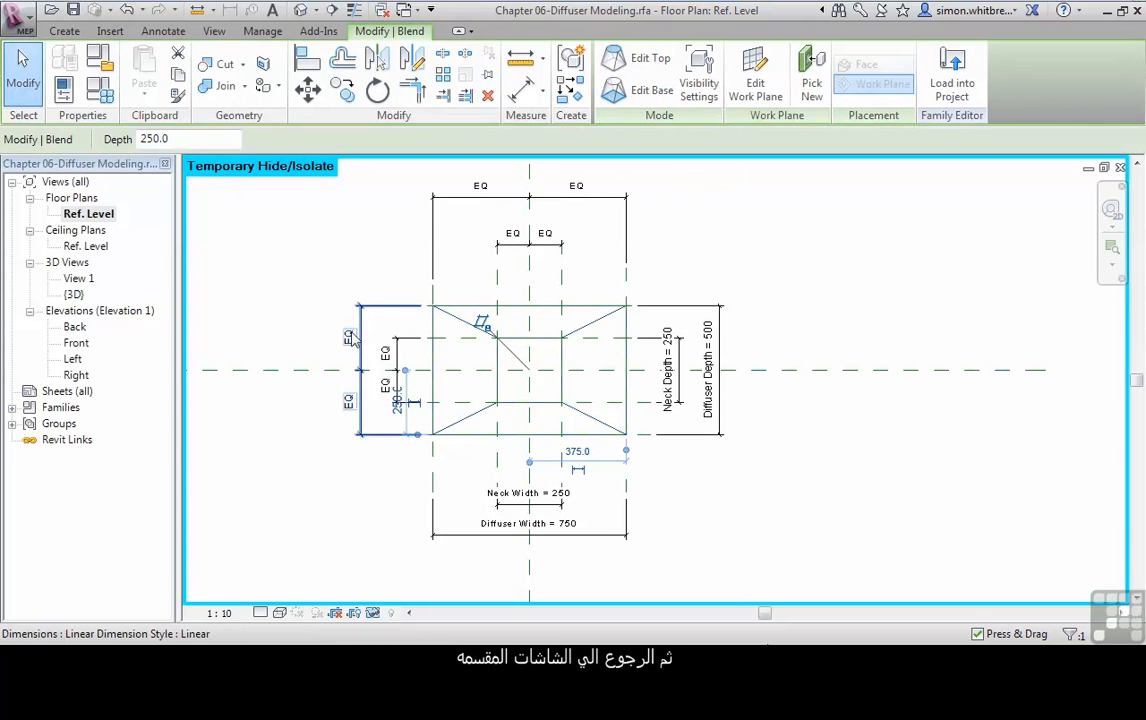
# Tile the open views and examine the blend's shape above the diffuser body in plan, 3D and elevation.
pyautogui.press('w')
pyautogui.press('t')
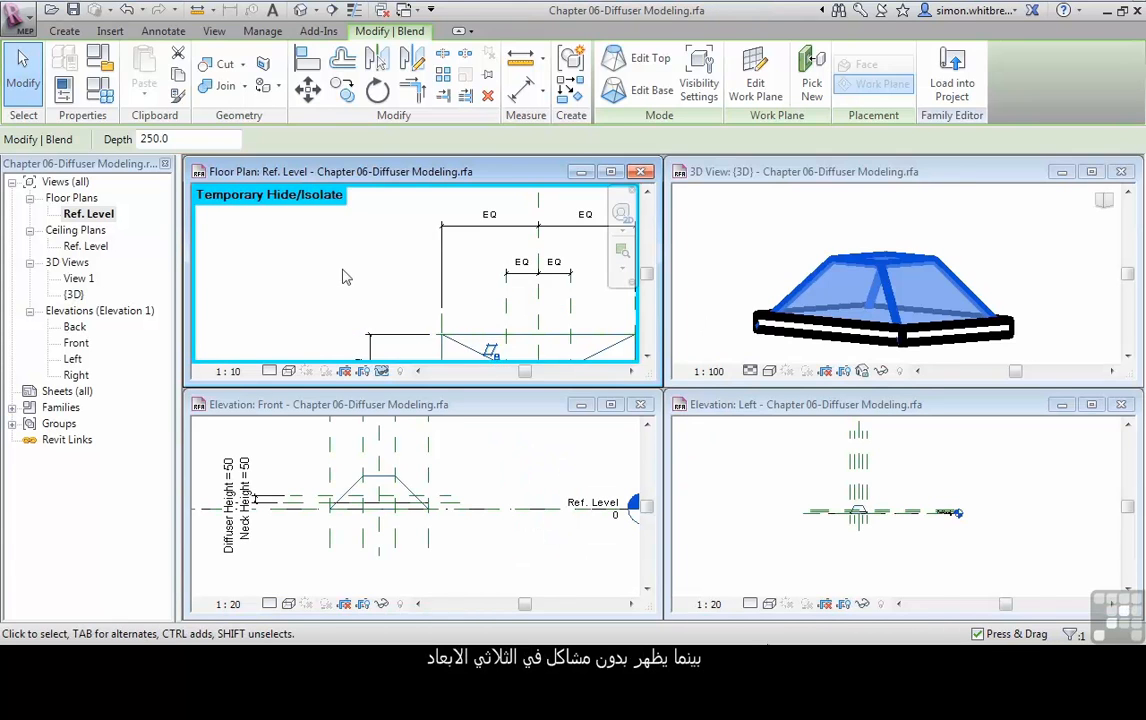
pyautogui.click(316, 267)
pyautogui.scroll(-3, 316, 267)
pyautogui.moveTo(337, 312); pyautogui.dragTo(330, 264, button='middle')
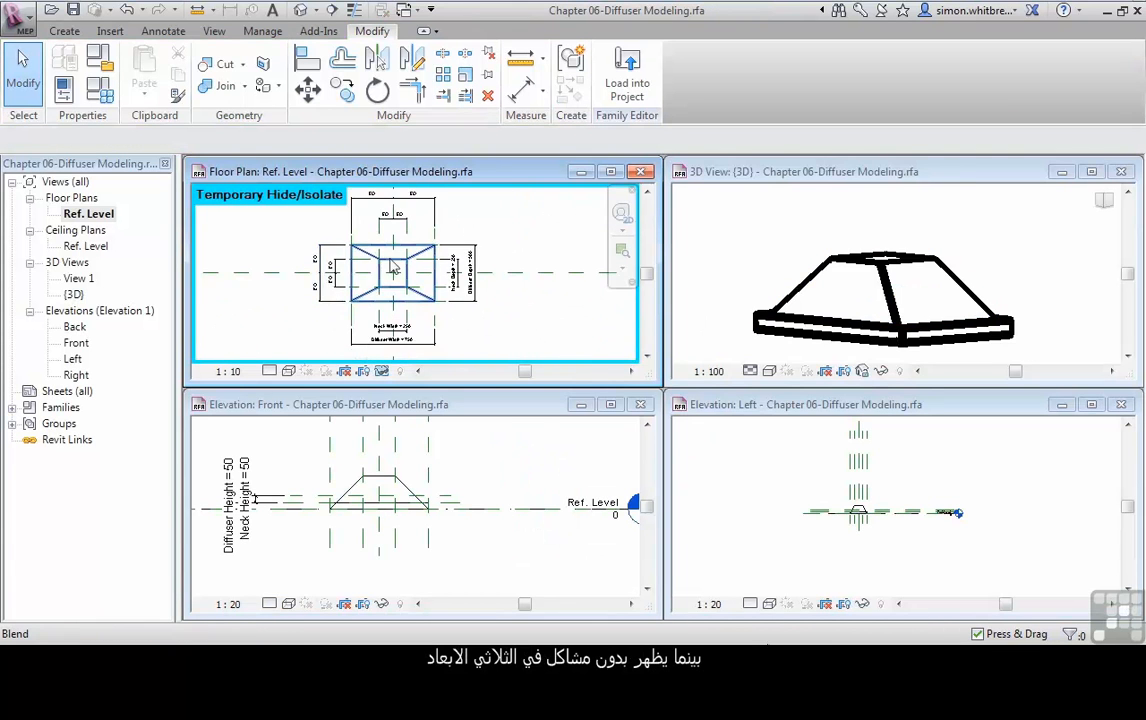
pyautogui.scroll(2, 391, 266)
pyautogui.click(716, 318)
pyautogui.scroll(5, 862, 337)
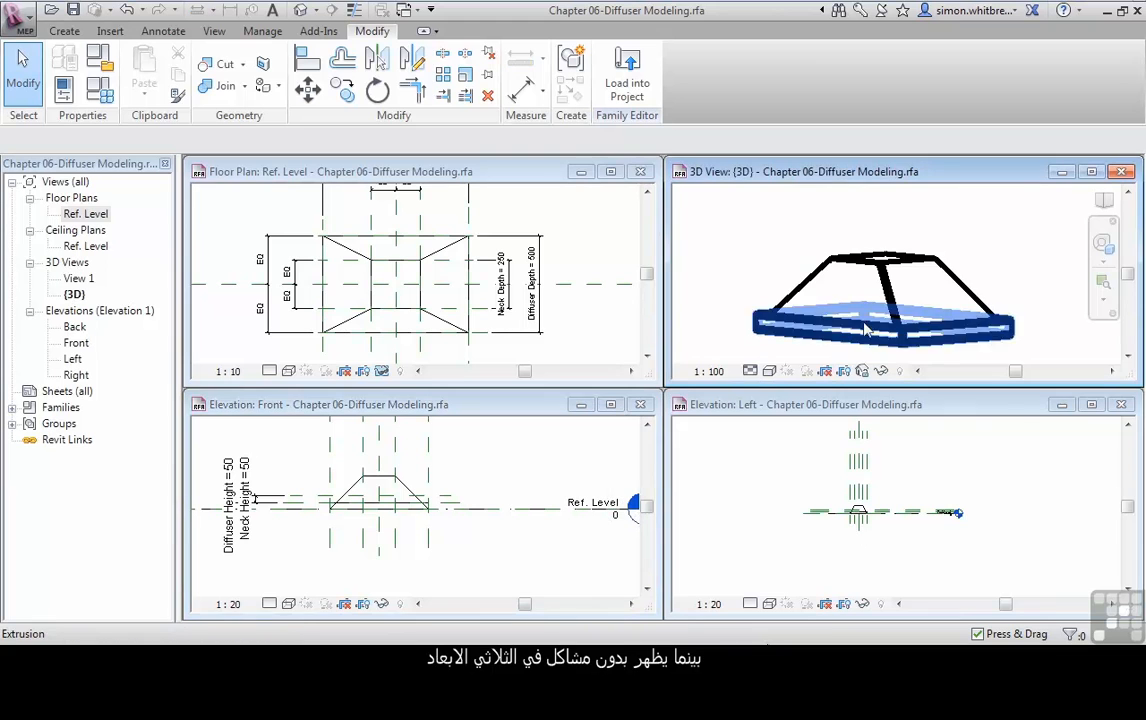
pyautogui.scroll(-2, 862, 337)
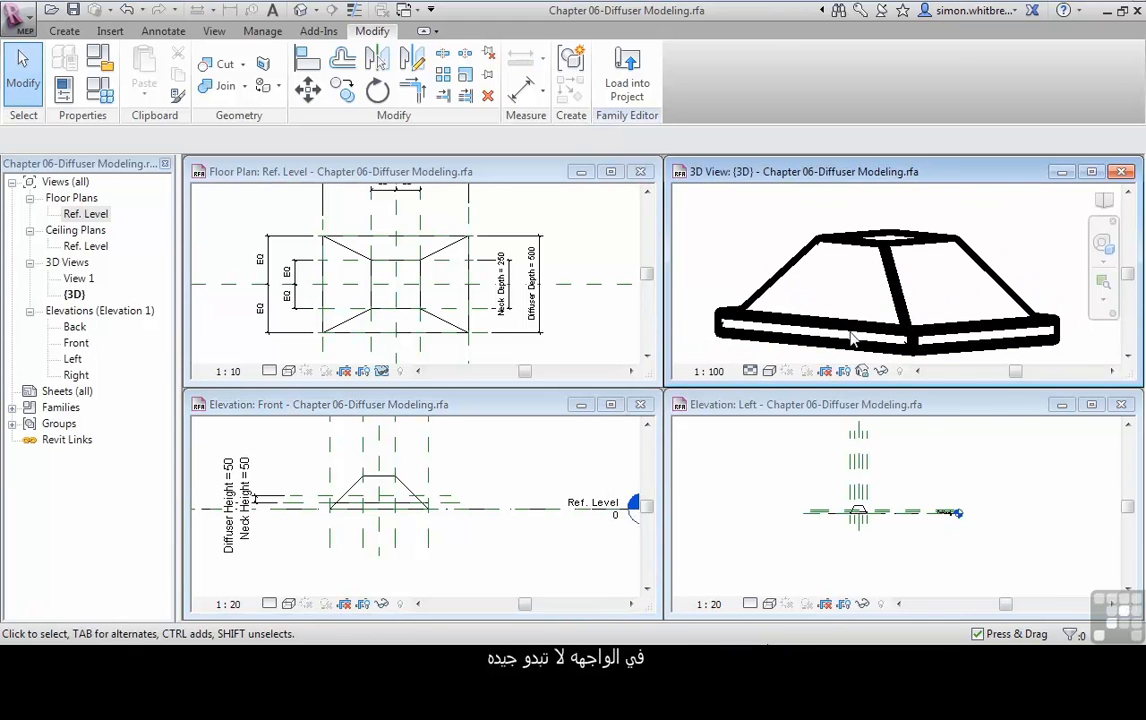
# Temporarily hide the extruded diffuser body in the Front elevation so only the blend remains with the reference planes.
pyautogui.click(292, 458)
pyautogui.scroll(3, 353, 521)
pyautogui.moveTo(323, 453); pyautogui.dragTo(327, 490, button='middle')
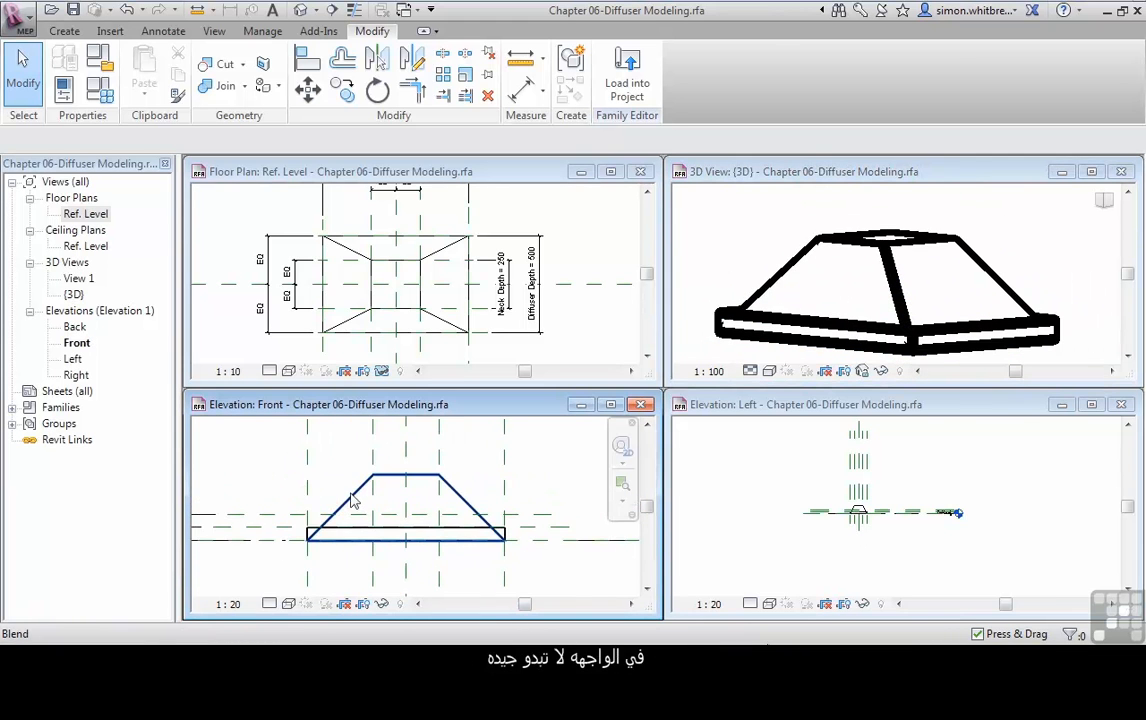
pyautogui.click(352, 502)
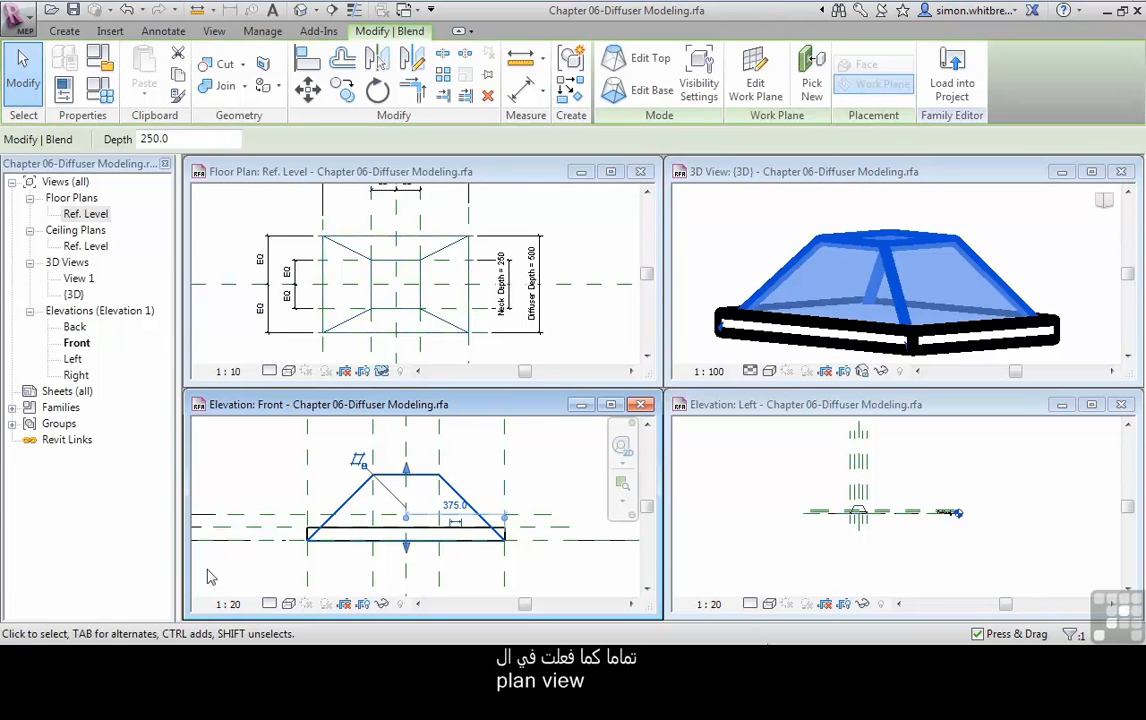
pyautogui.click(276, 571)
pyautogui.click(305, 538)
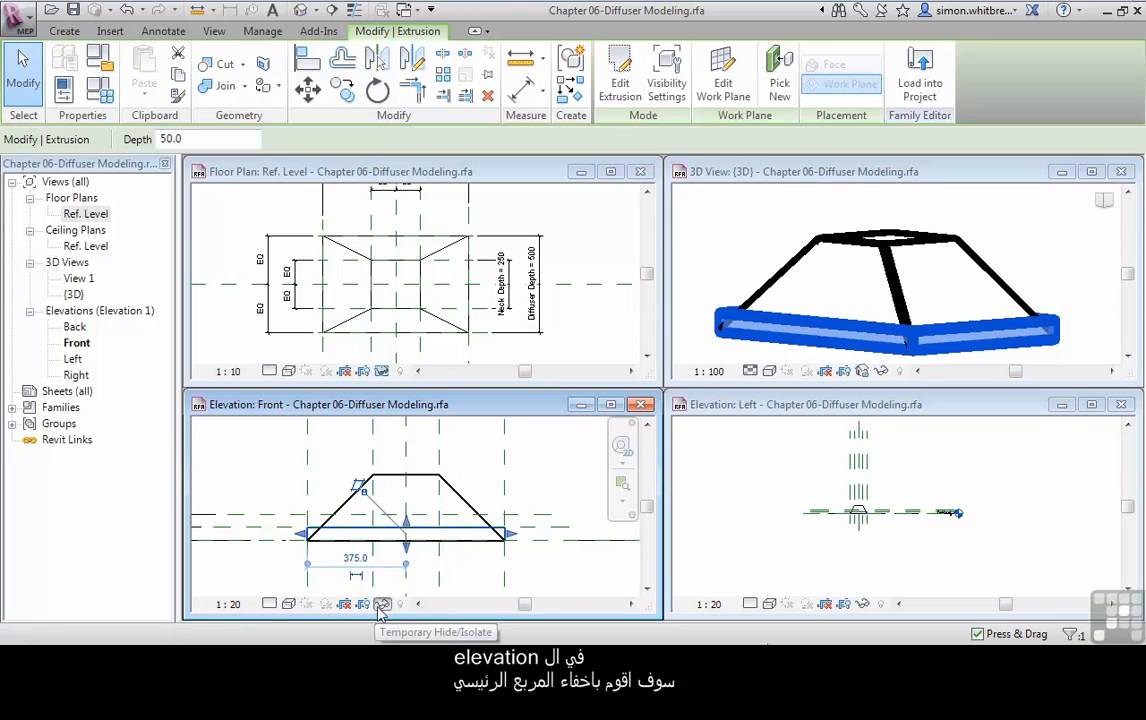
pyautogui.click(381, 604)
pyautogui.click(426, 558)
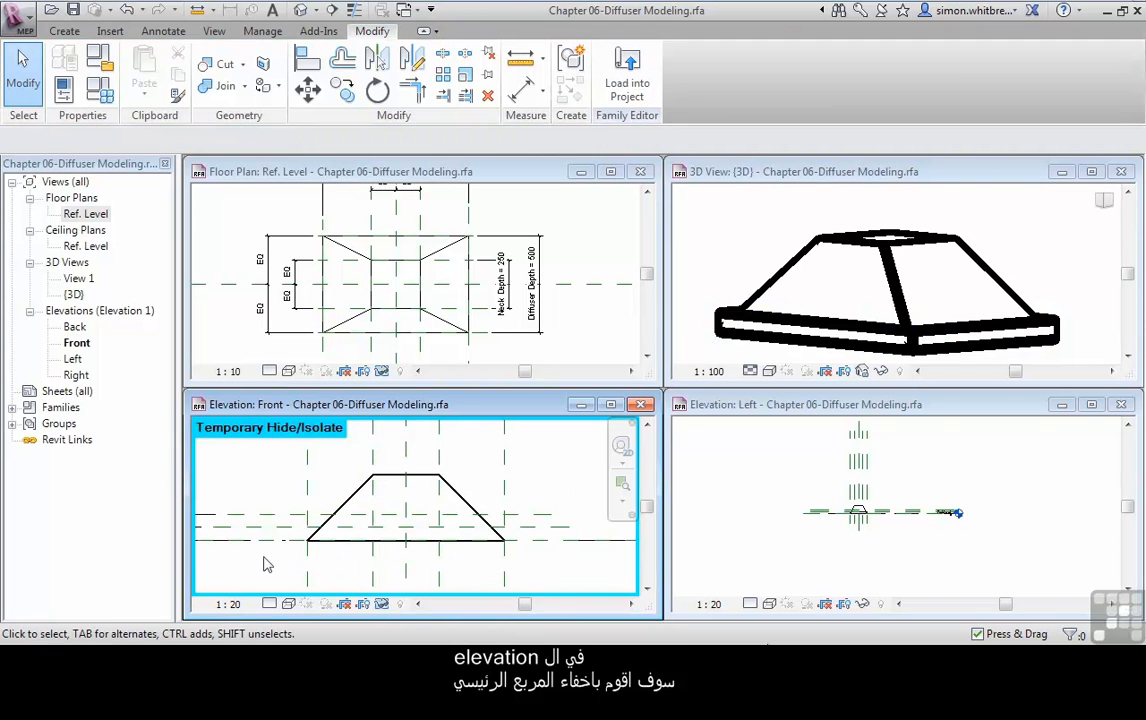
# Align and lock the blend's base to the Diffuser Height reference plane and its top to the Neck Height reference plane.
pyautogui.click(307, 60)
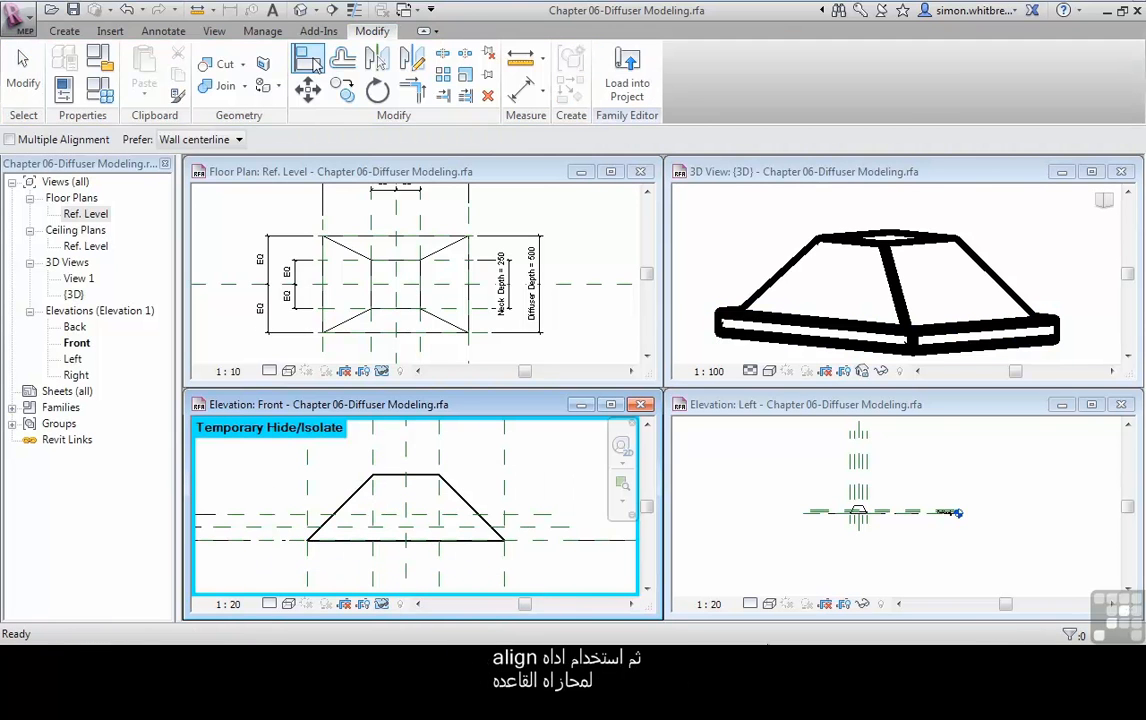
pyautogui.click(273, 532)
pyautogui.click(395, 548)
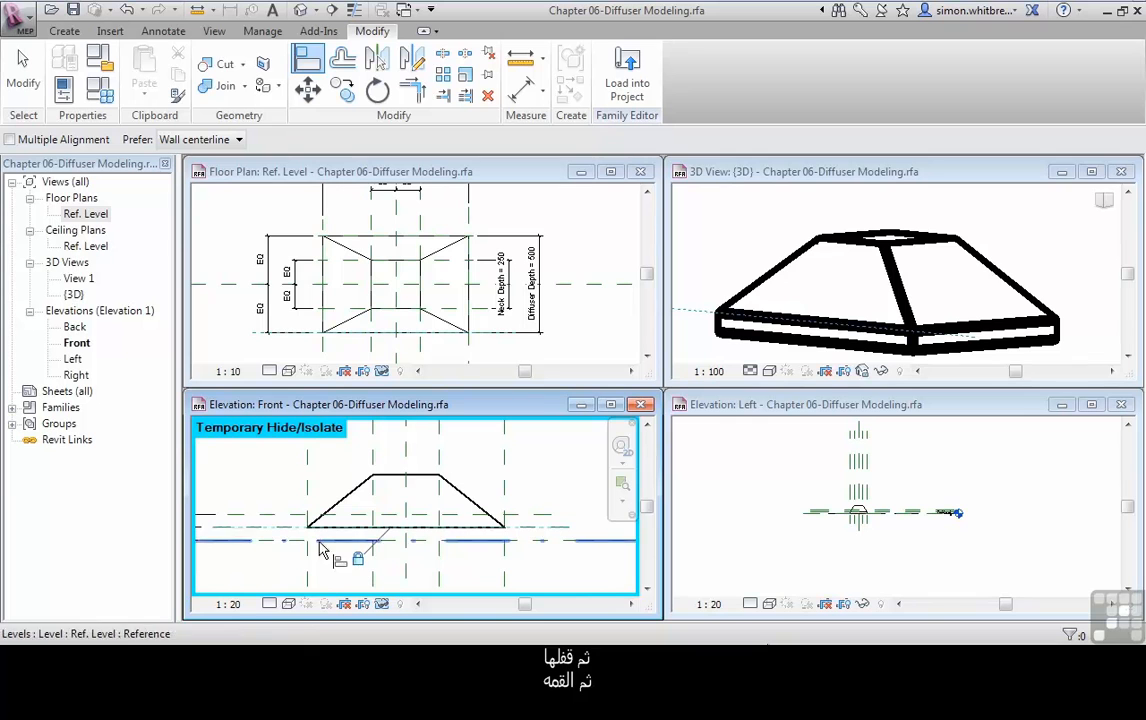
pyautogui.click(294, 516)
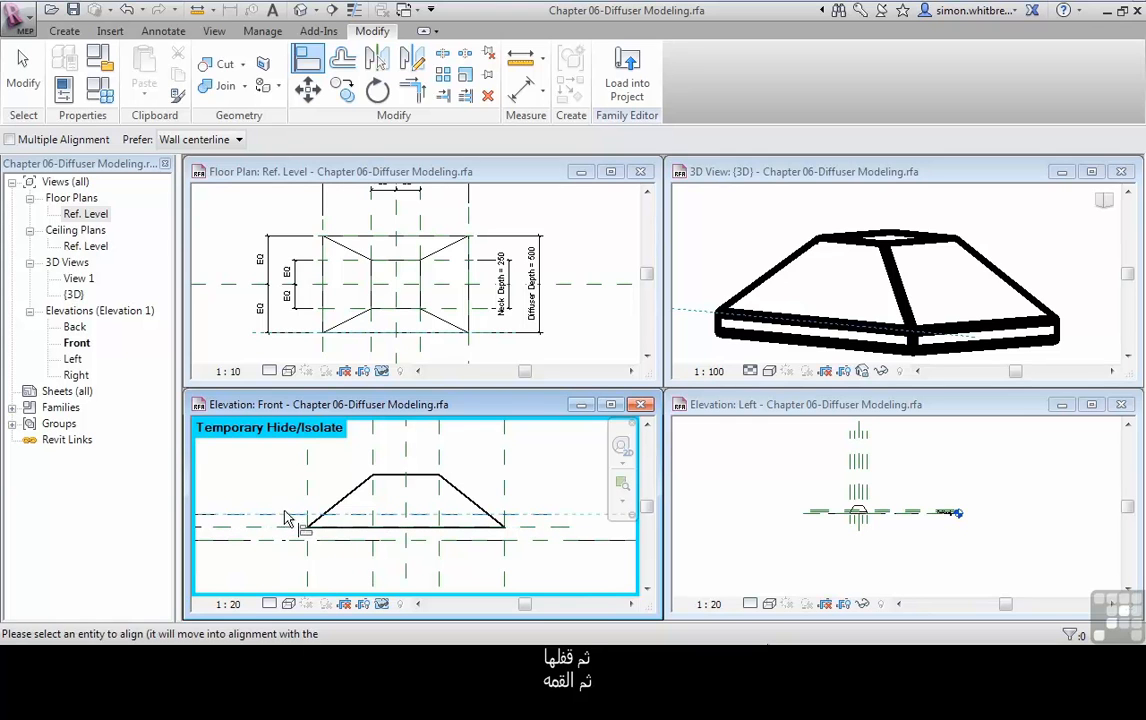
pyautogui.click(393, 478)
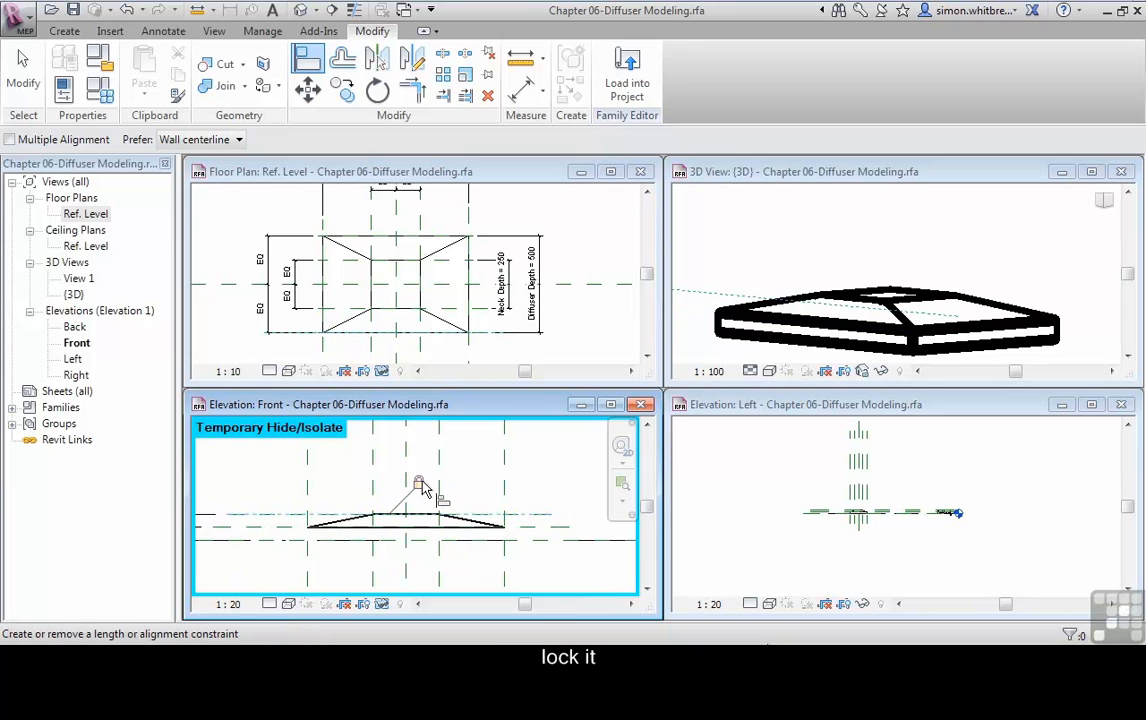
pyautogui.click(419, 484)
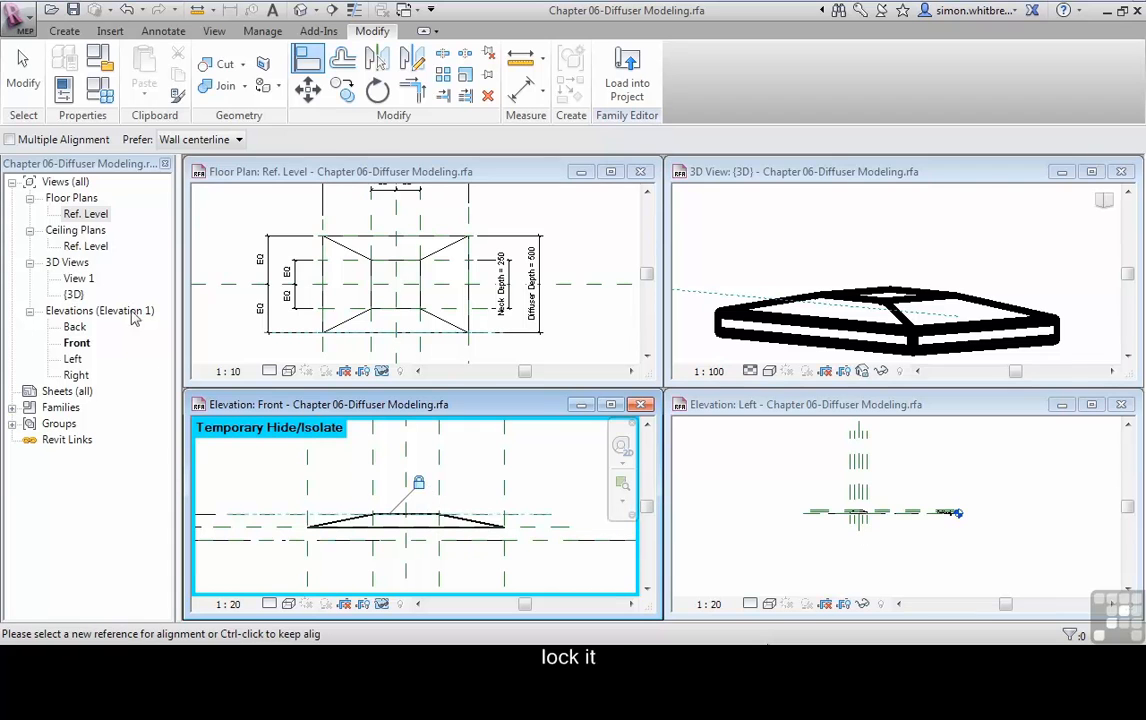
# Test the family parameters by applying a Neck Height of 150 and a Diffuser Width of 600 mm.
pyautogui.click(98, 90)
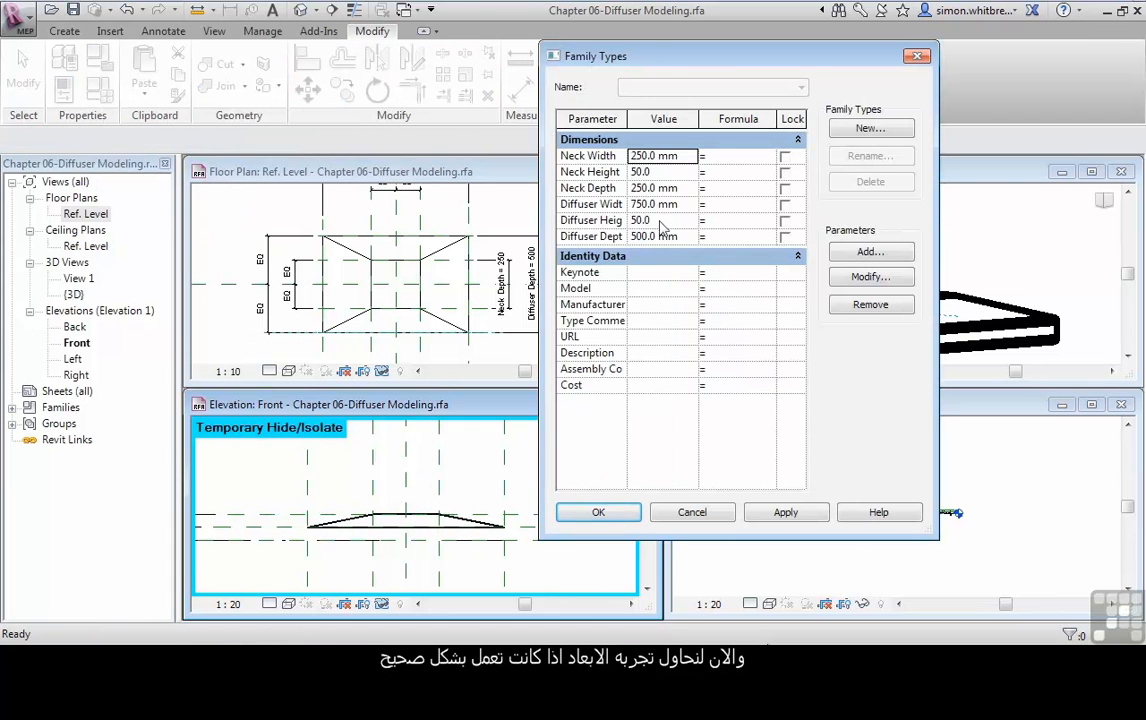
pyautogui.click(660, 172)
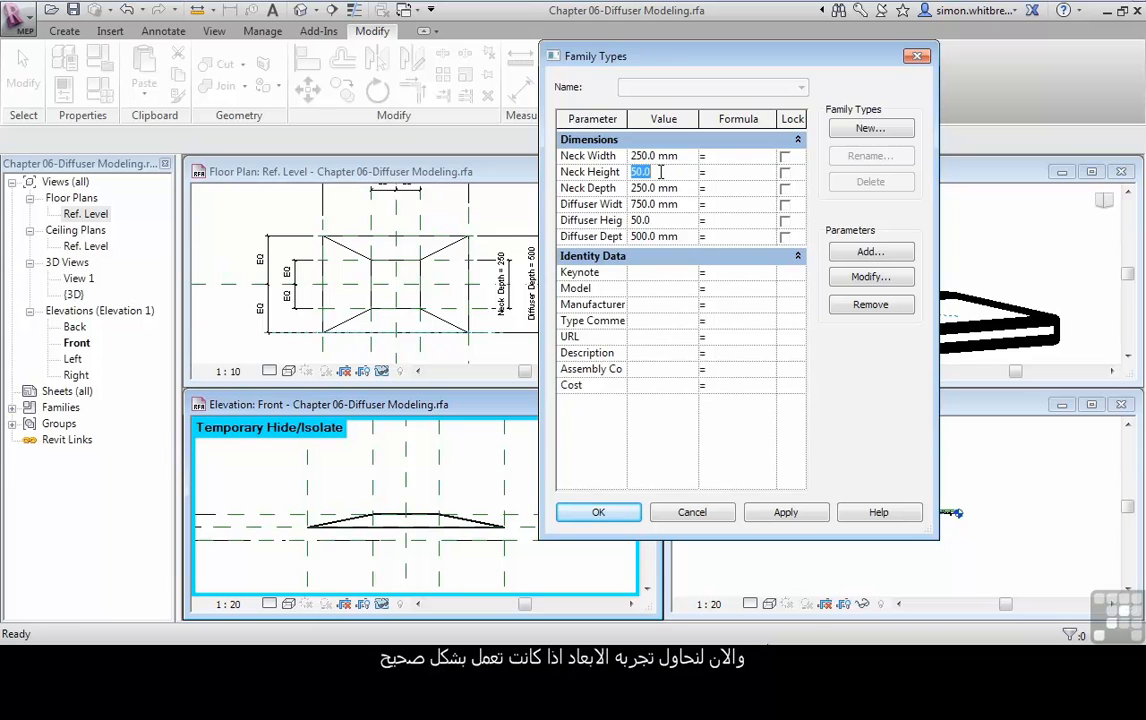
pyautogui.write('150')
pyautogui.click(812, 515)
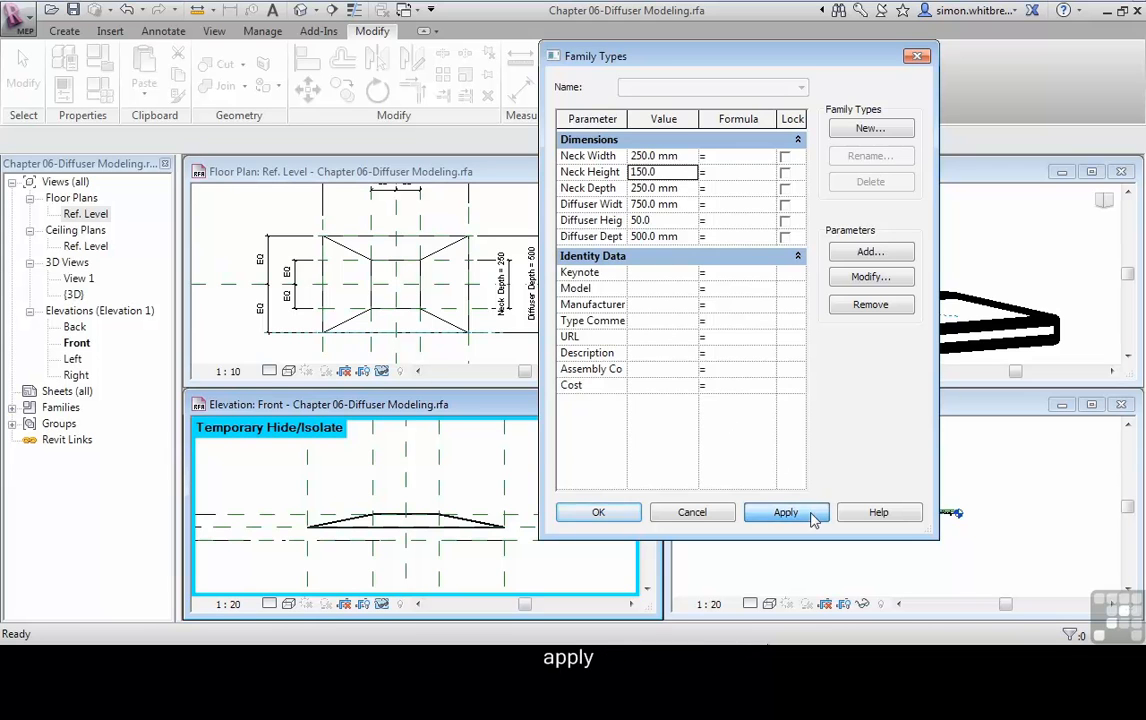
pyautogui.click(687, 206)
pyautogui.write('600')
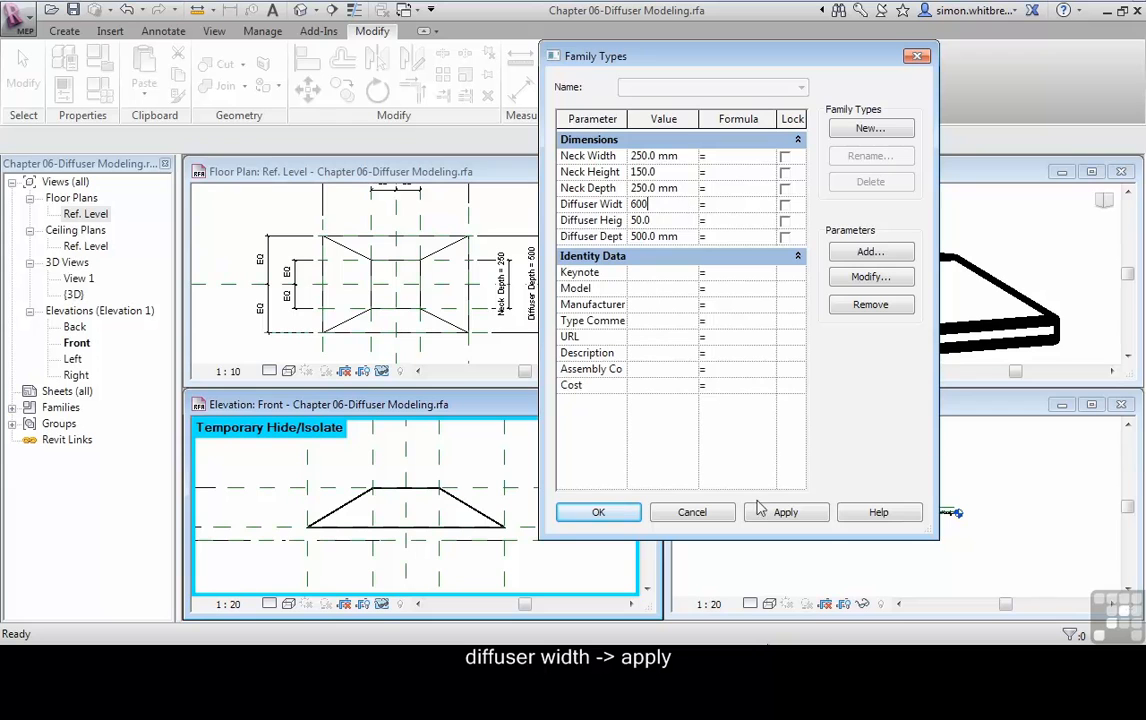
pyautogui.click(760, 512)
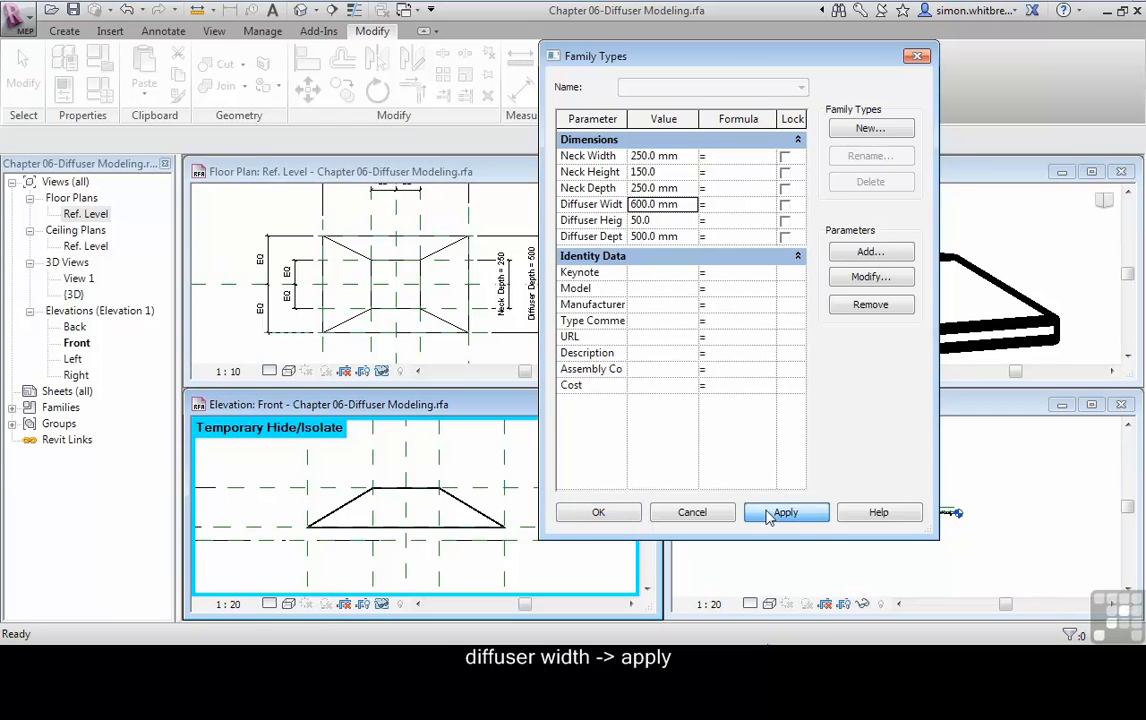
# Apply a Diffuser Height of 150 and accept the family type changes.
pyautogui.click(670, 221)
pyautogui.write('1')
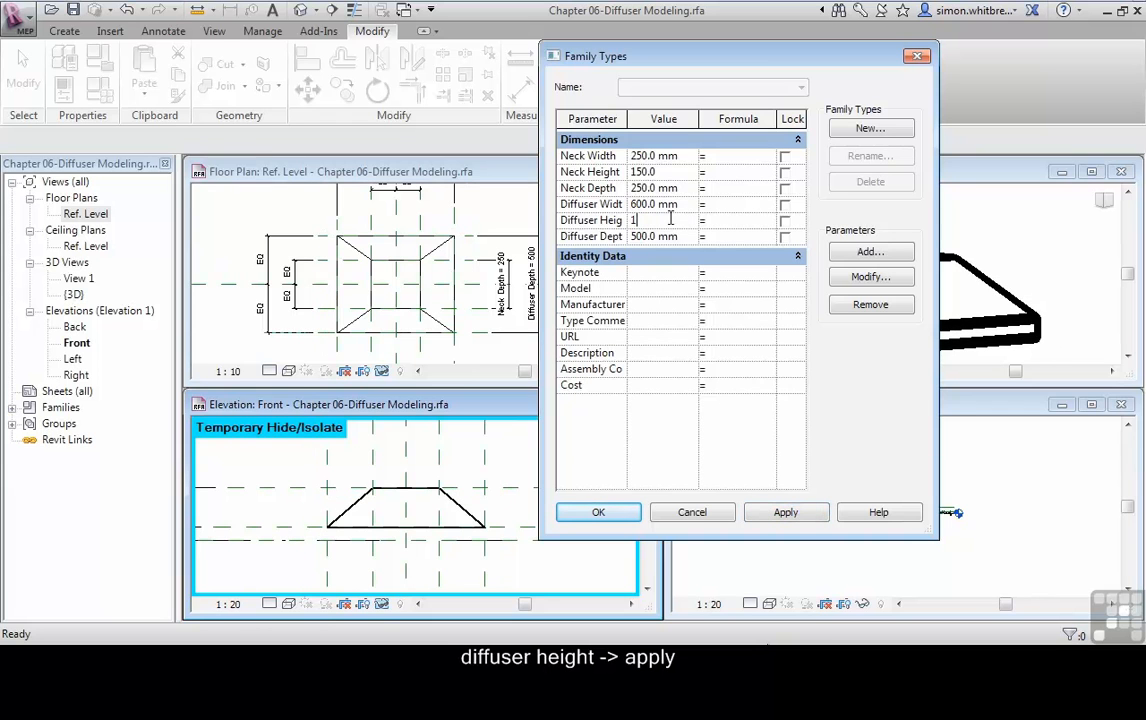
pyautogui.click(783, 514)
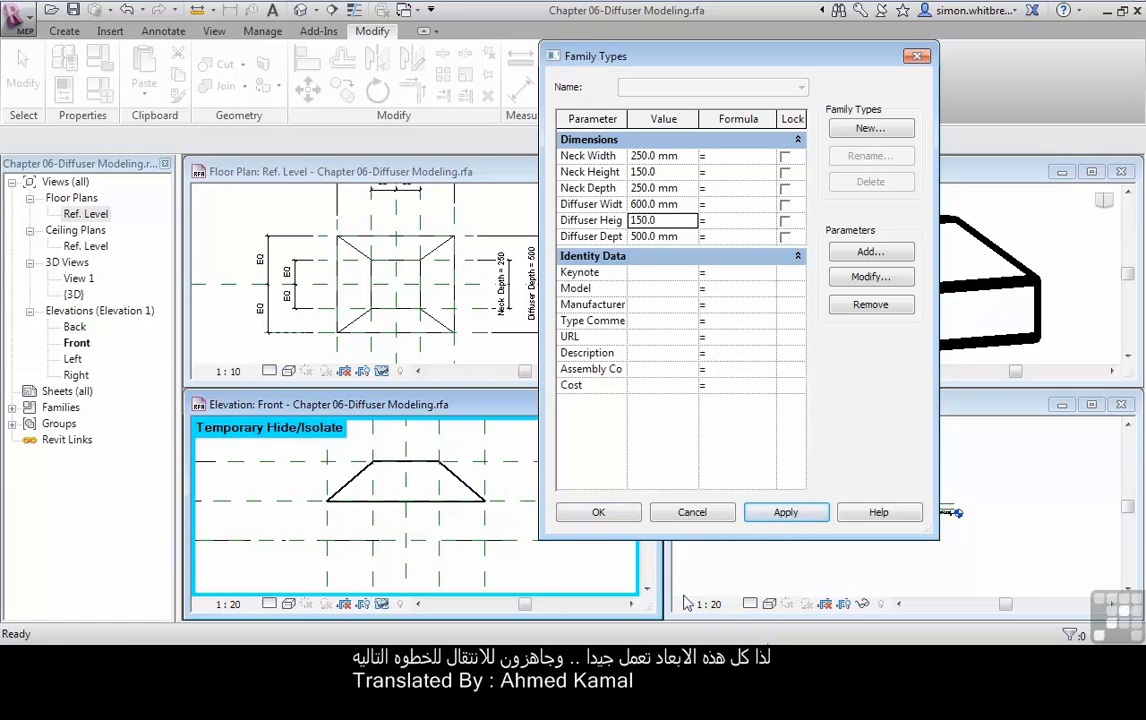
pyautogui.click(612, 516)
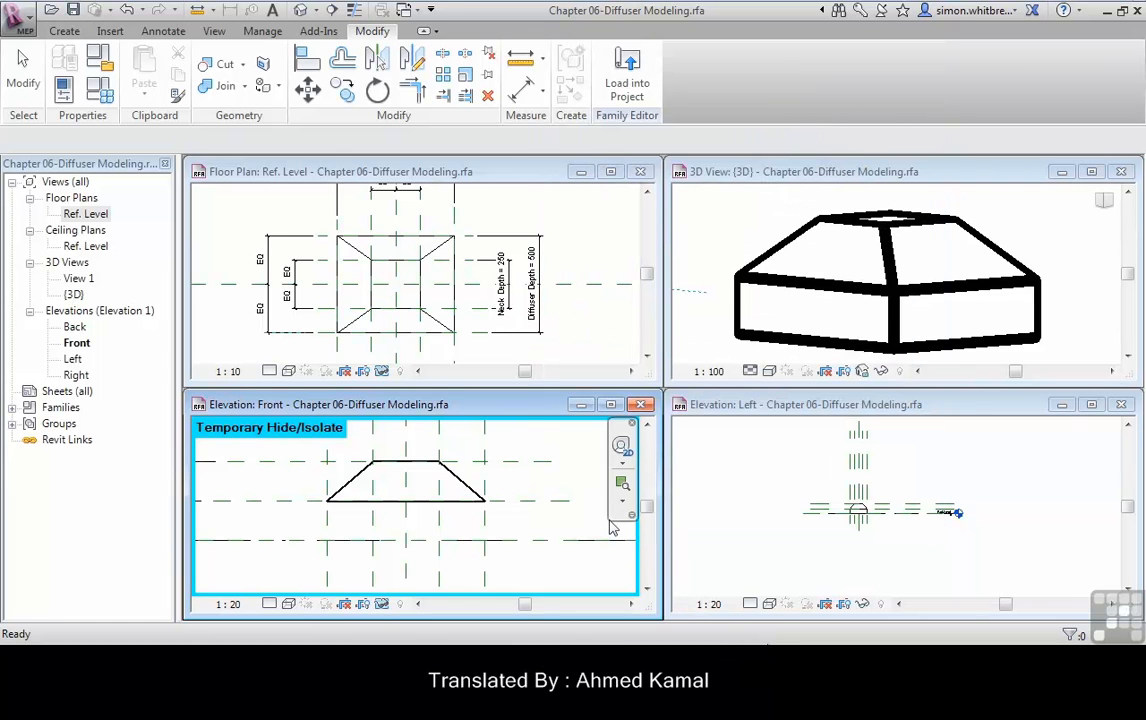